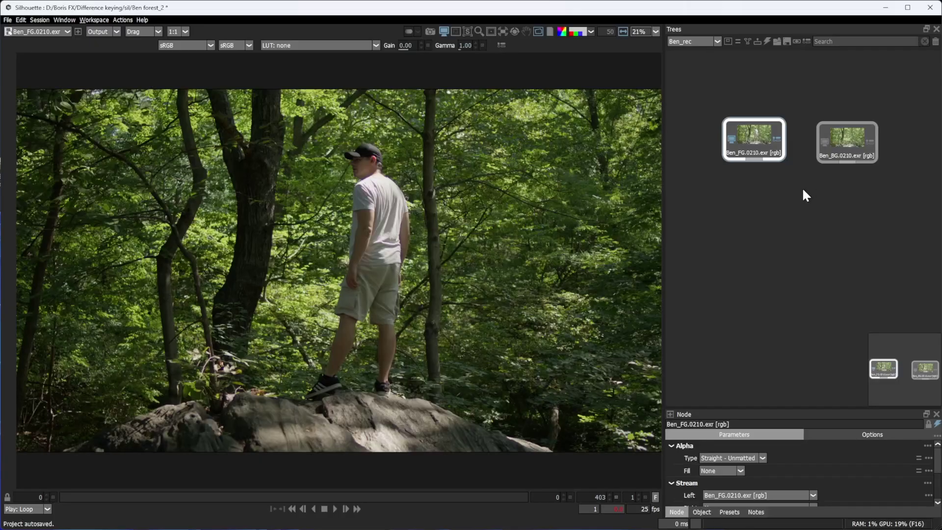
Flip between the empty forest background plate and the foreground plate with the man.
click(849, 140)
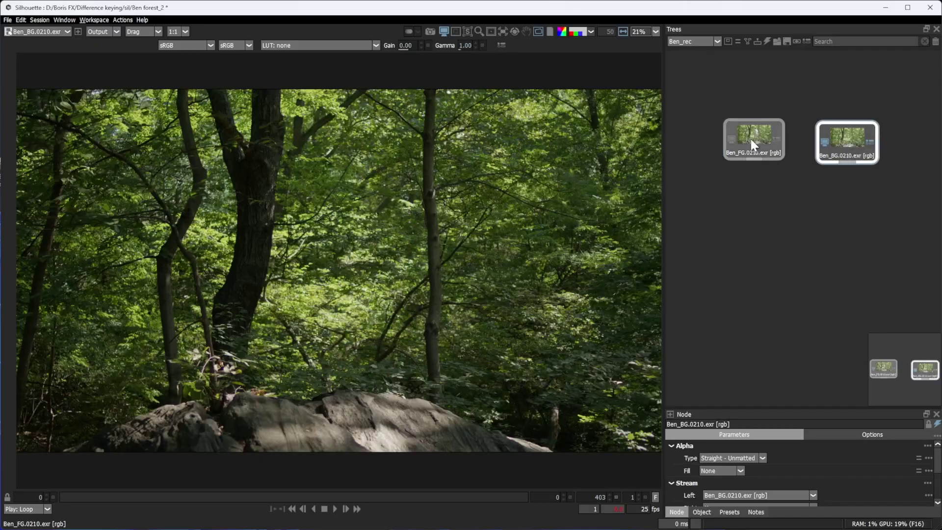
click(751, 141)
click(851, 145)
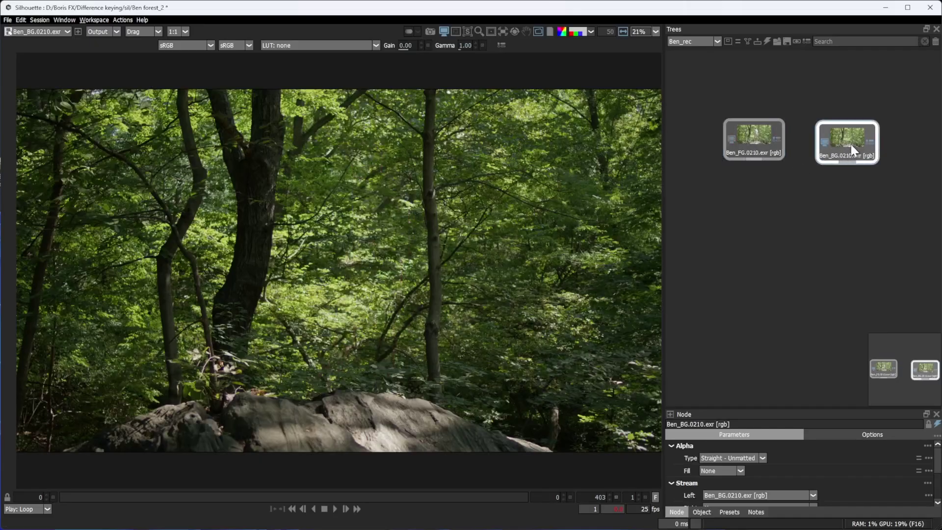
click(754, 144)
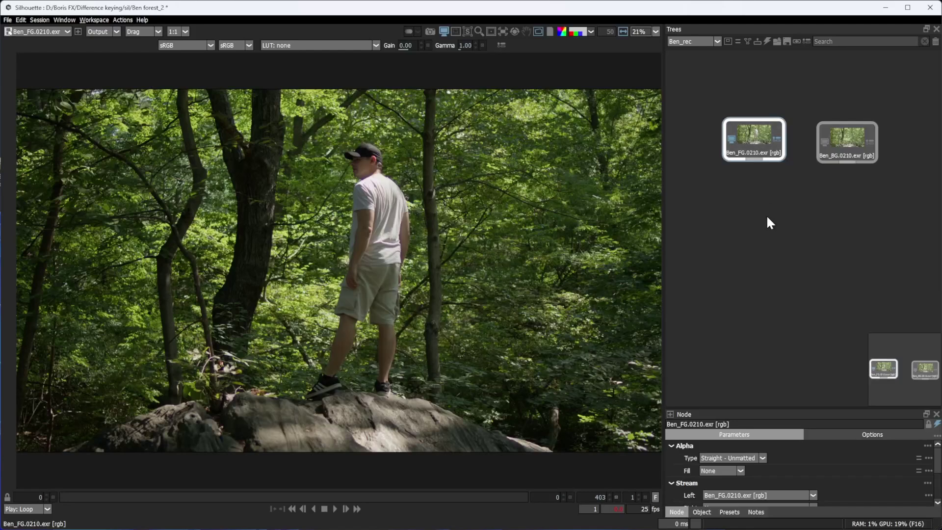
Add a Difference Matte fed by Ben_FG and Ben_BG and view its alpha enlarged.
key(Tab)
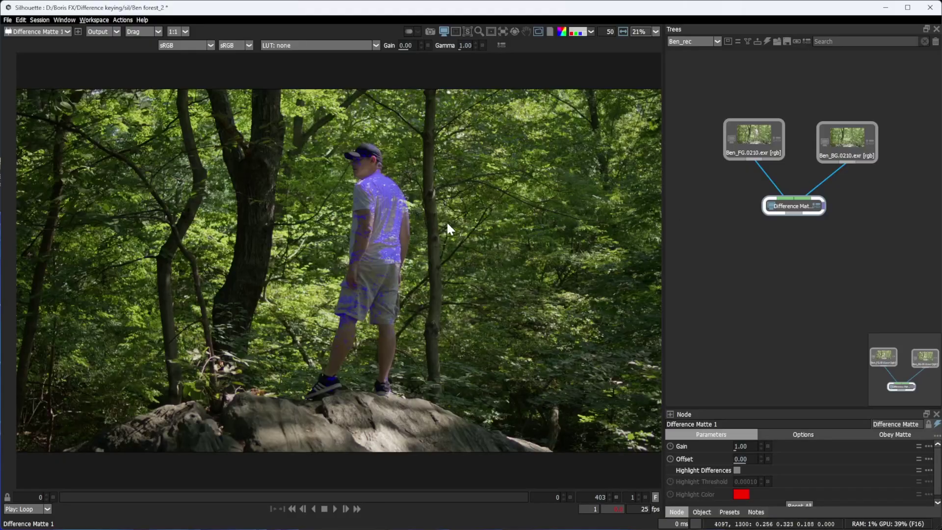
key(a)
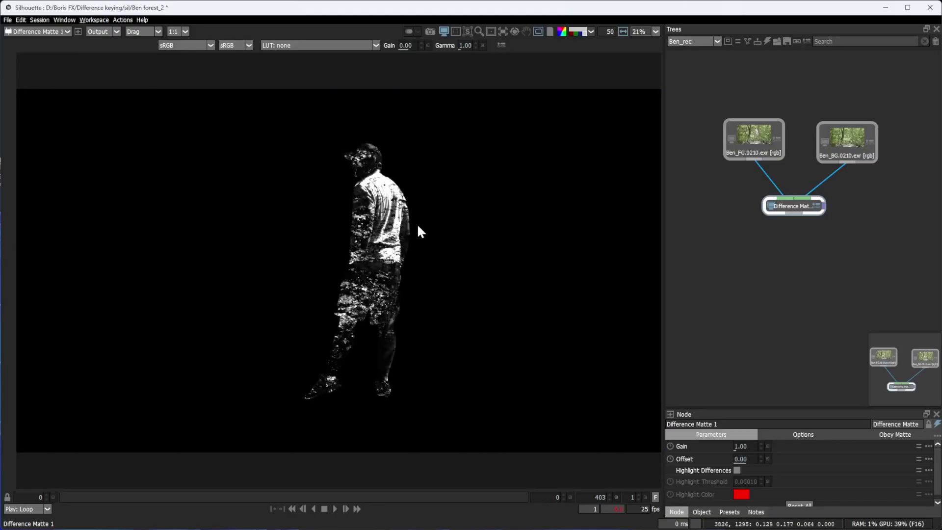
scroll(418, 230, up, 2)
drag(417, 230, 425, 196)
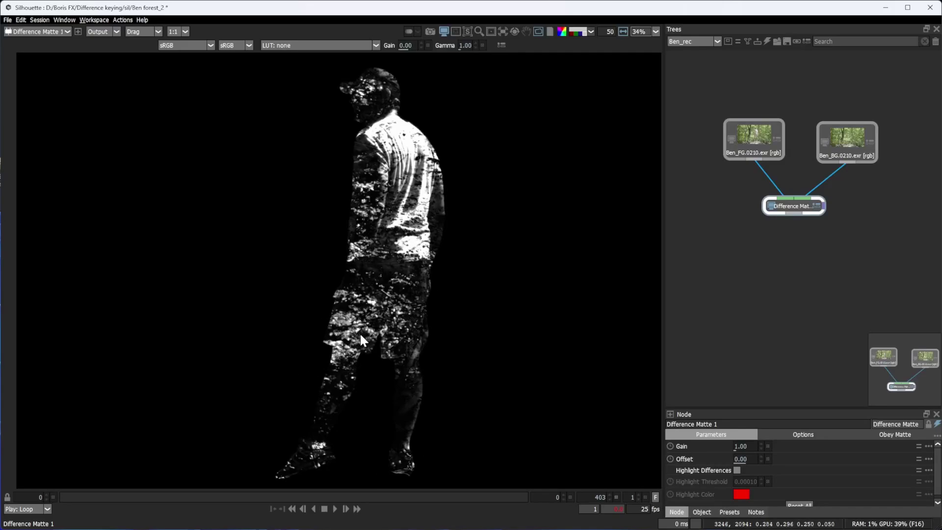
scroll(364, 336, down, 2)
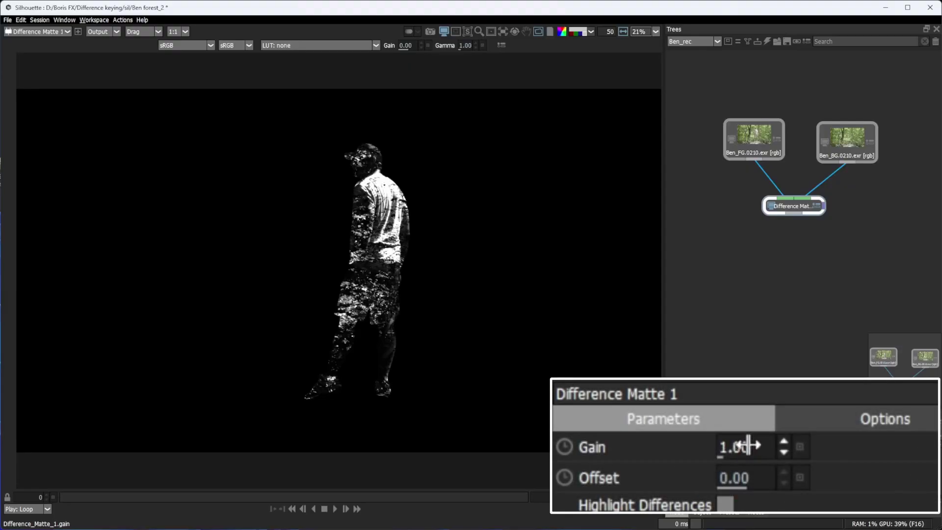
Raise the matte Gain to 10, reset Offset, and add an Alpha Threshold for a solid matte.
drag(751, 446, 865, 438)
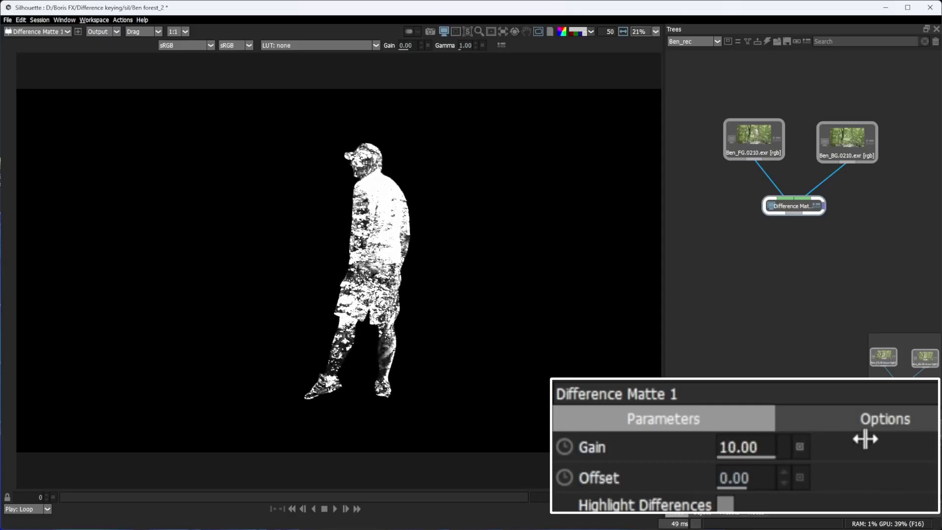
drag(736, 477, 798, 488)
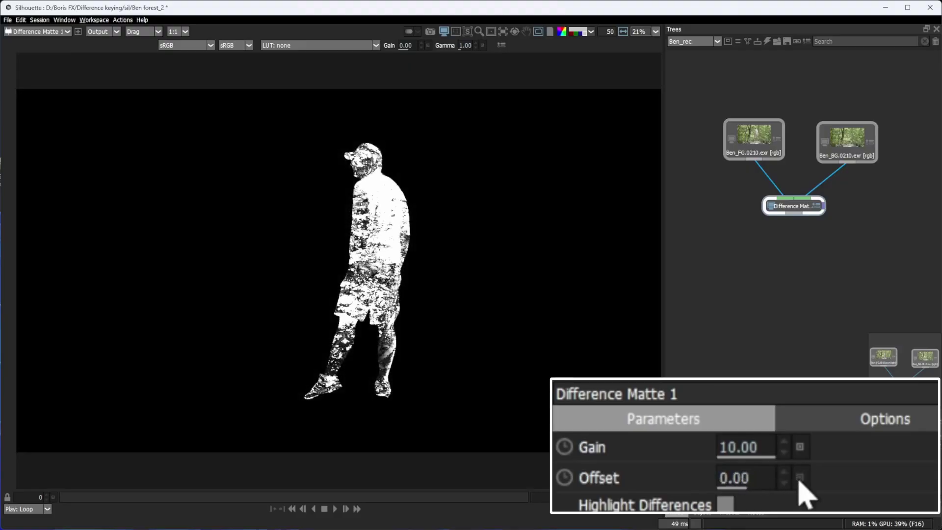
key(a)
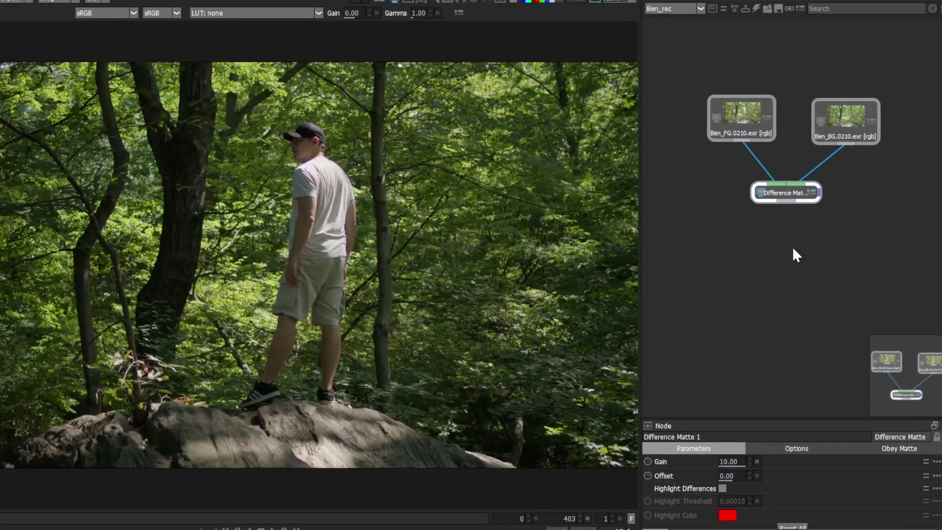
key(Tab)
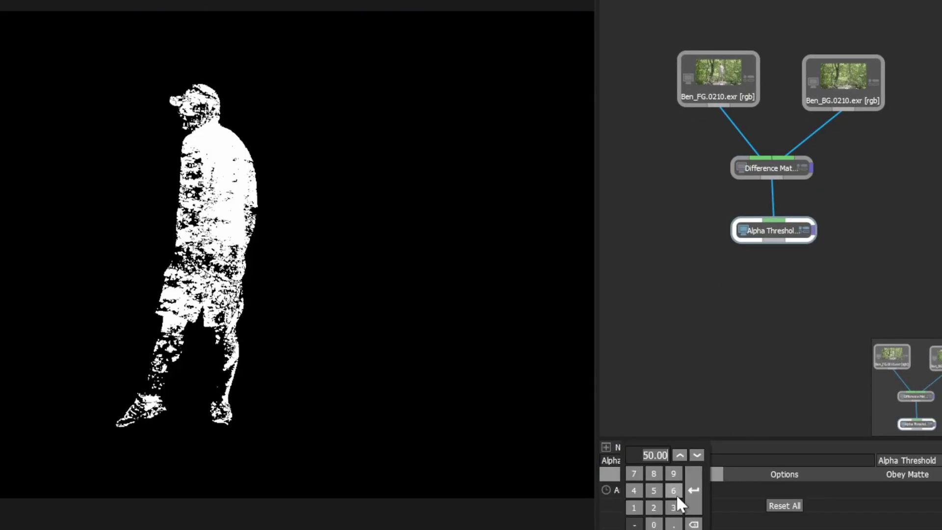
key(Return)
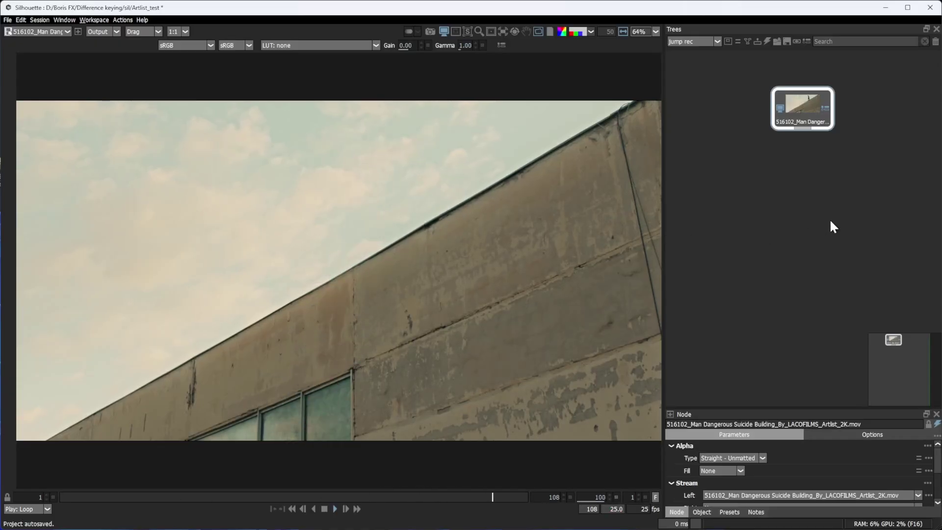
From frame 1, add a Hold 1 node under the rooftop clip with Frame 92.
click(58, 495)
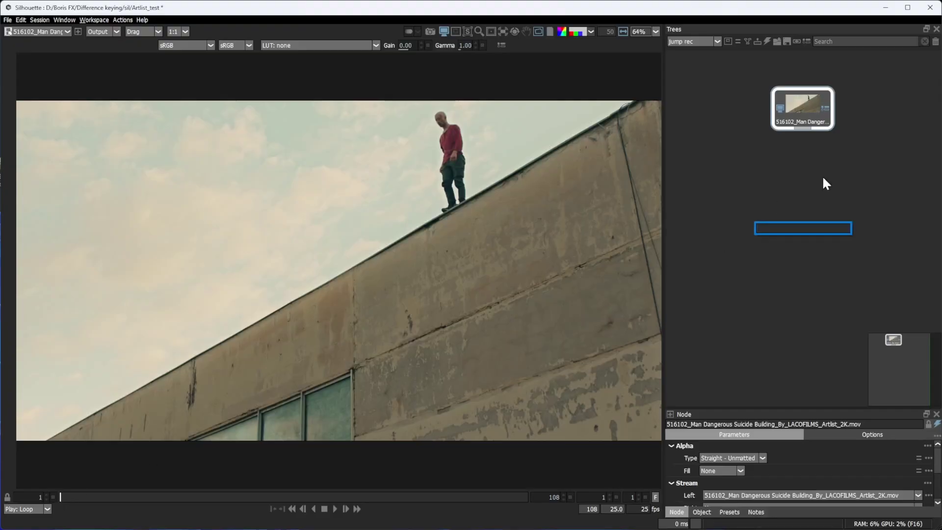
text(ho)
key(Down)
key(Down)
key(Return)
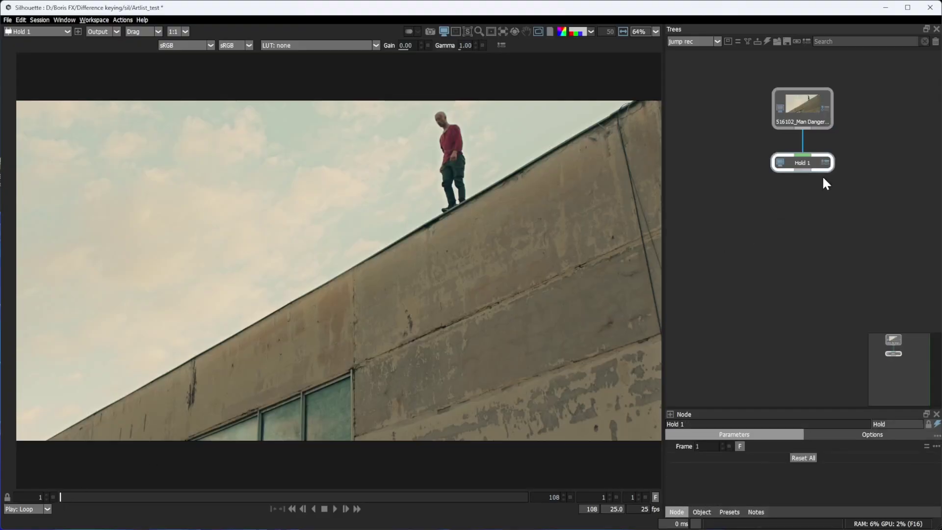
drag(823, 175, 890, 179)
mouse_move(698, 446)
mouse_down()
mouse_move(710, 448)
mouse_move(681, 459)
mouse_move(767, 454)
mouse_up()
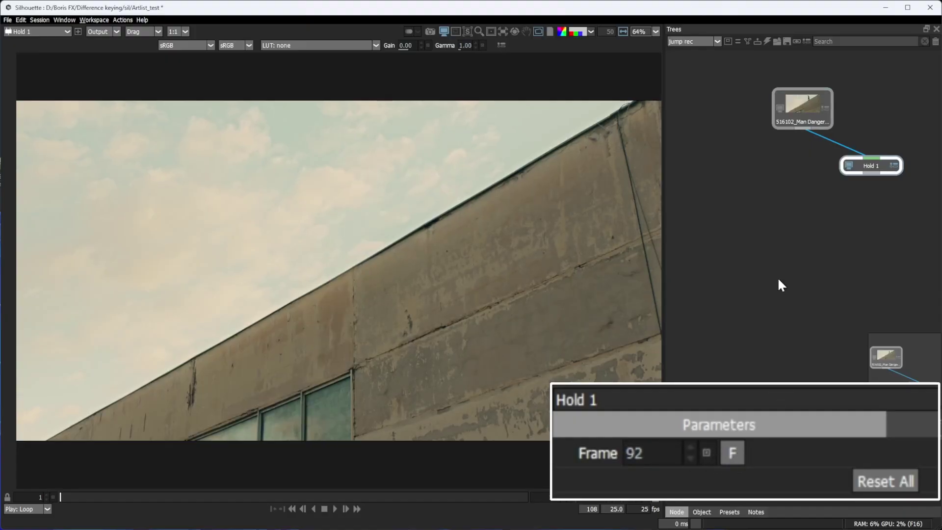
Add a Difference Matte below Hold 1, wired to the rooftop clip and the held frame.
click(788, 205)
key(Tab)
text(dif)
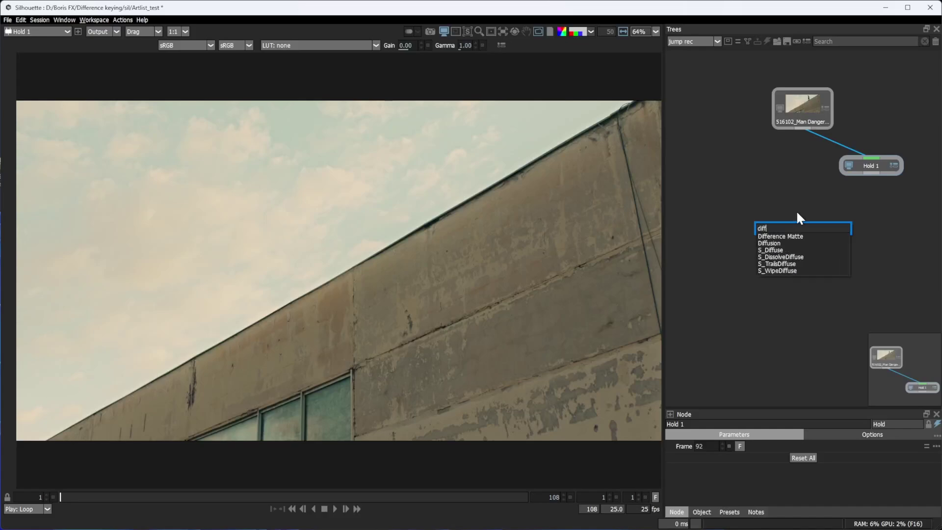
key(Down)
key(Return)
drag(869, 196, 780, 207)
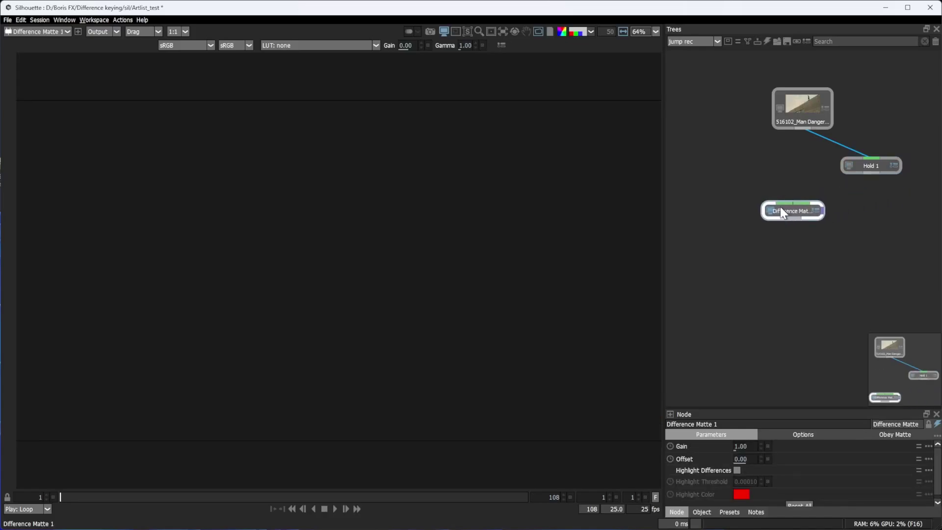
drag(799, 129, 800, 127)
drag(810, 202, 871, 172)
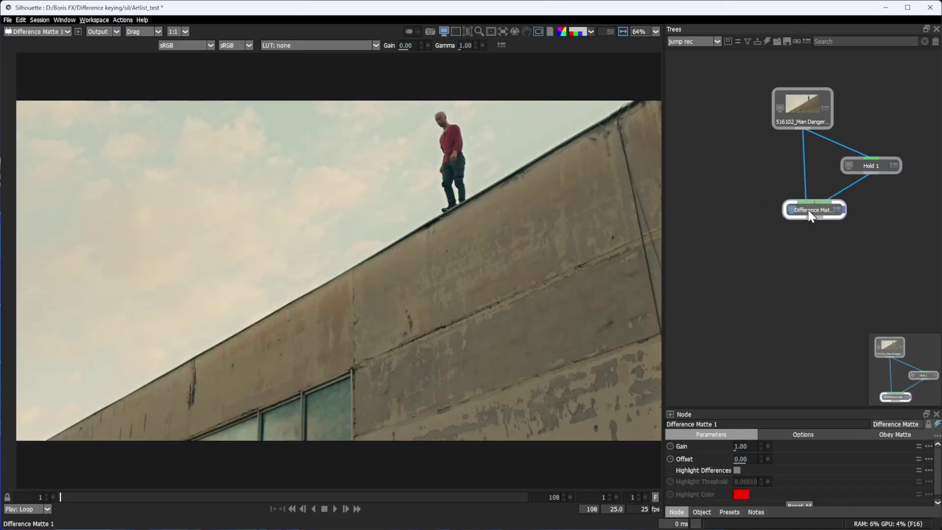
drag(792, 210, 817, 208)
View the matte as alpha, settle Gain at 10, and scrub through the jump.
key(a)
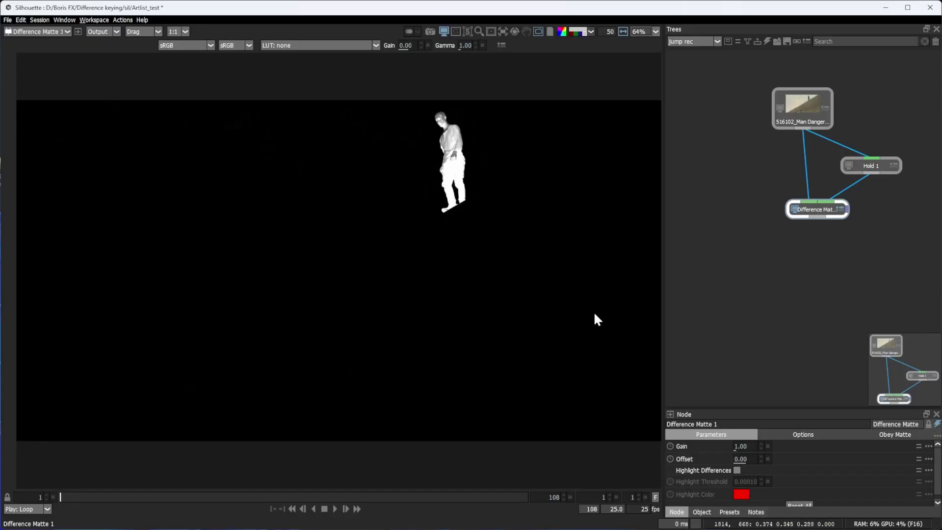
drag(740, 446, 756, 444)
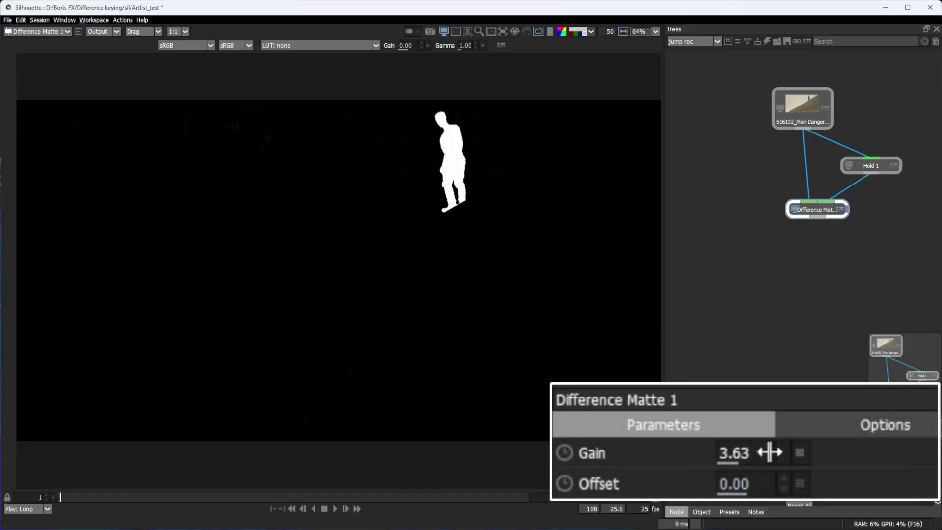
drag(832, 449, 799, 455)
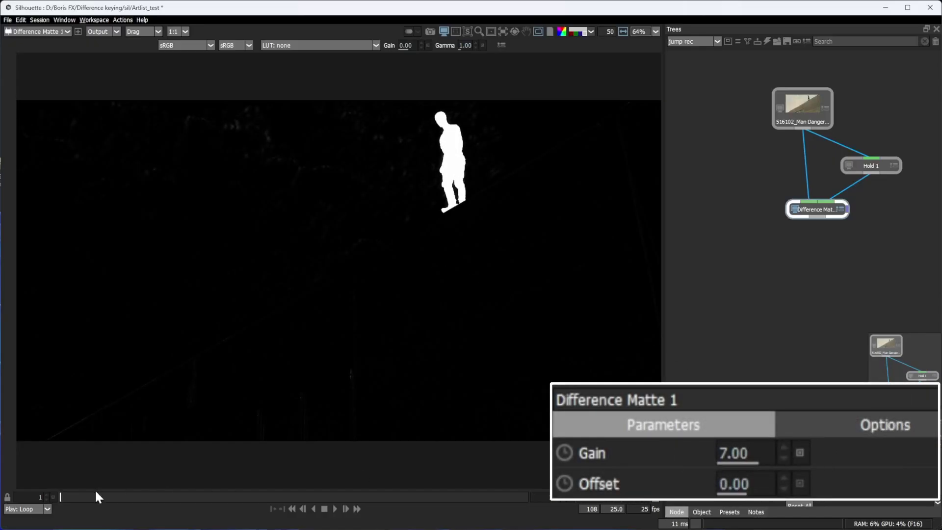
drag(95, 497, 398, 496)
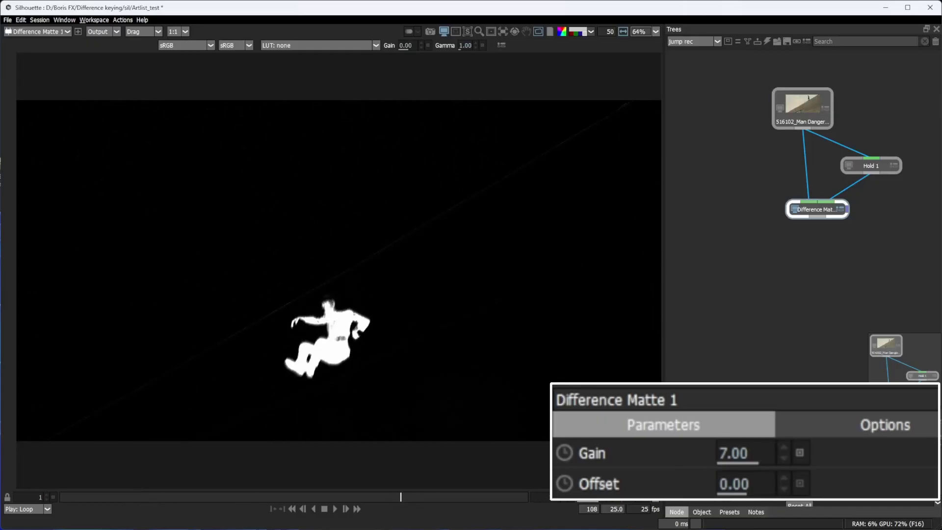
drag(740, 456, 855, 459)
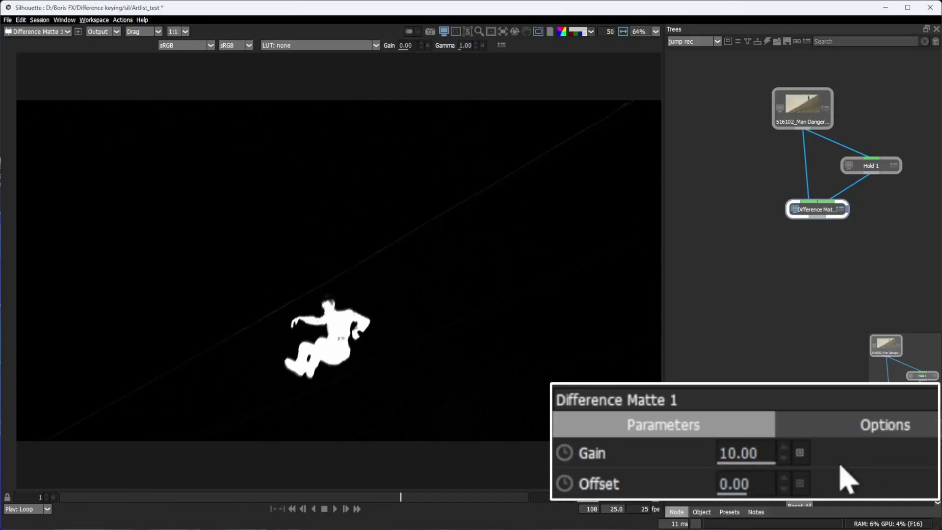
drag(401, 501, 530, 496)
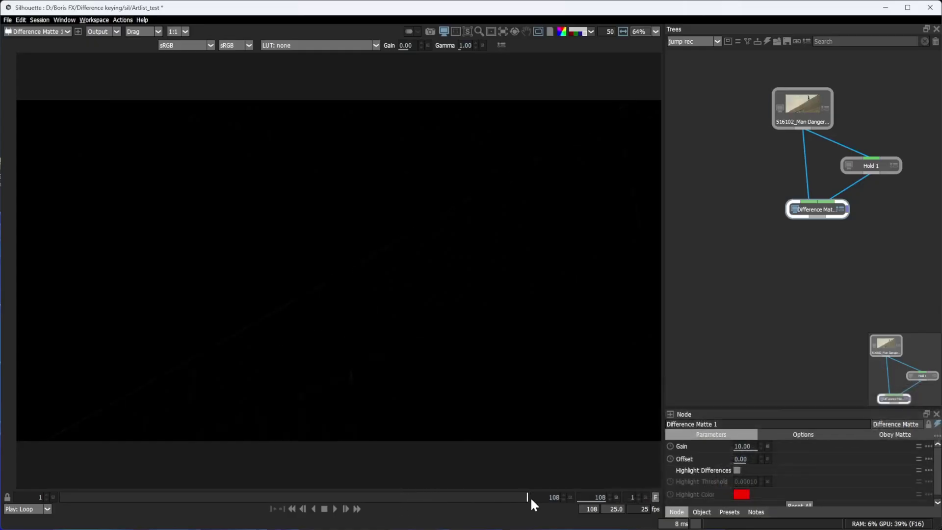
drag(465, 503, 143, 498)
scroll(220, 230, up, 1)
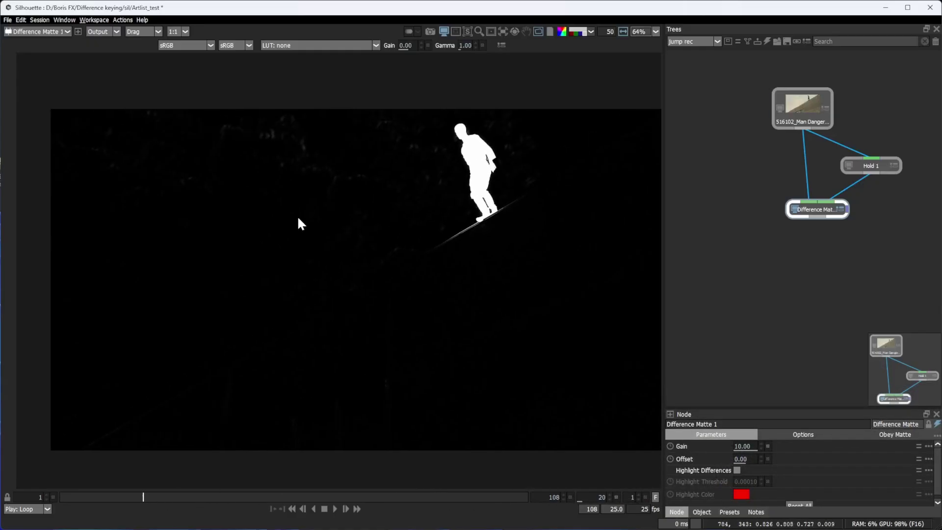
scroll(297, 221, up, 2)
scroll(289, 162, up, 1)
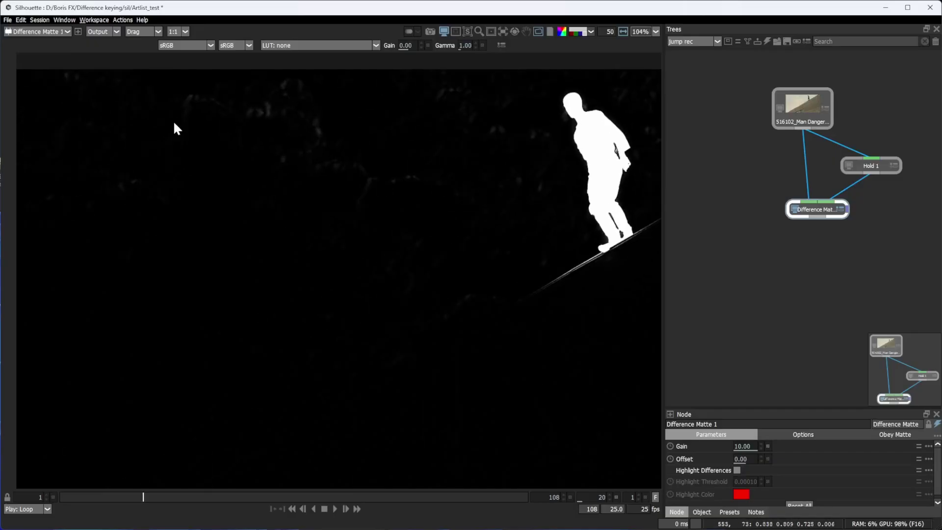
scroll(387, 206, down, 1)
scroll(343, 214, down, 1)
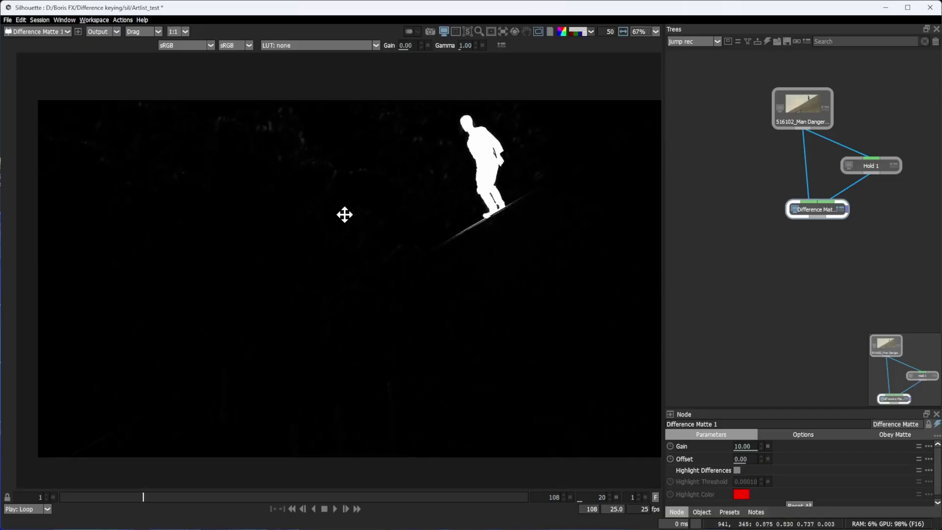
scroll(324, 221, down, 1)
Add Matte Repair 1 under Difference Matte 1 with Black Clip 13 and Shrink+Grow -1.
key(Tab)
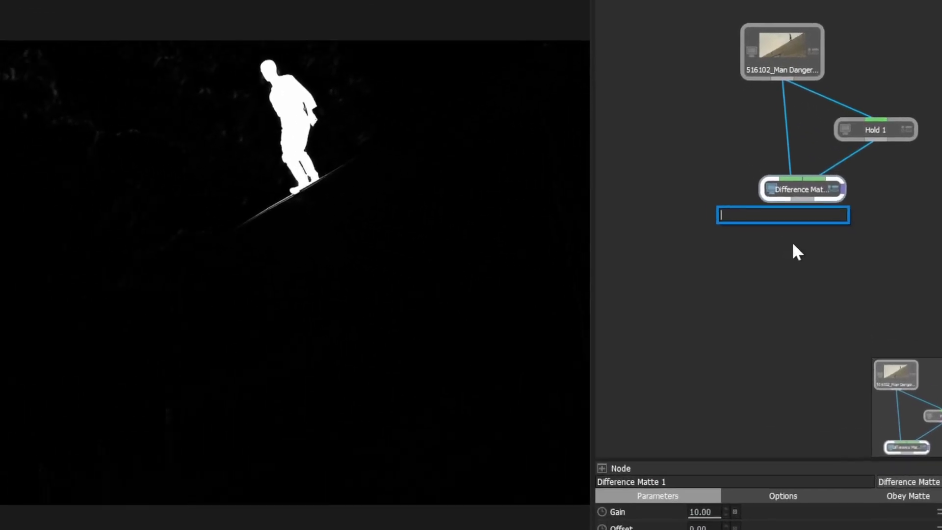
text(matte)
key(Down)
key(Down)
key(Down)
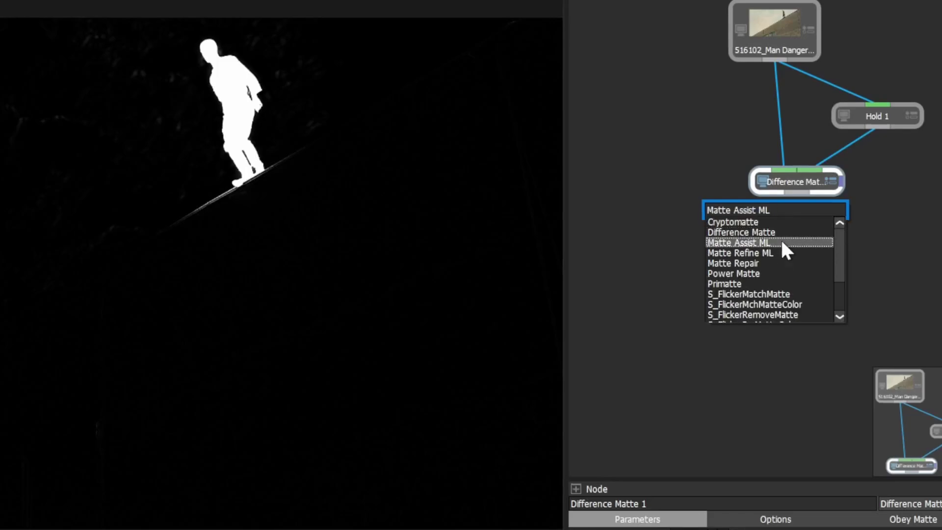
key(Down)
key(Down)
key(Return)
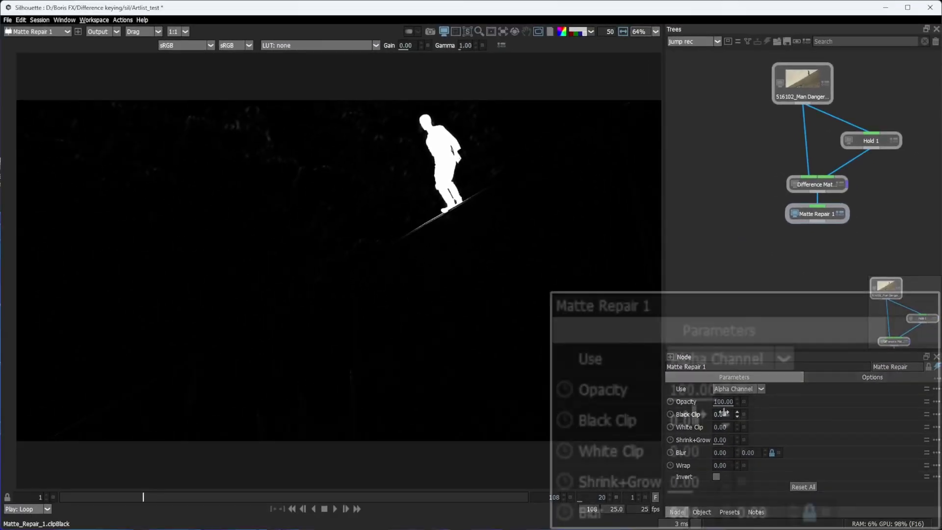
drag(699, 420, 711, 420)
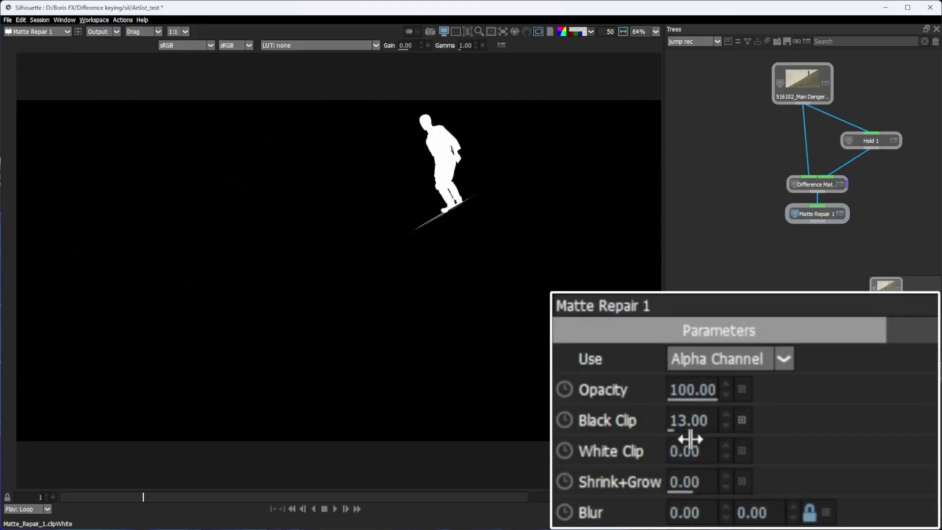
click(726, 487)
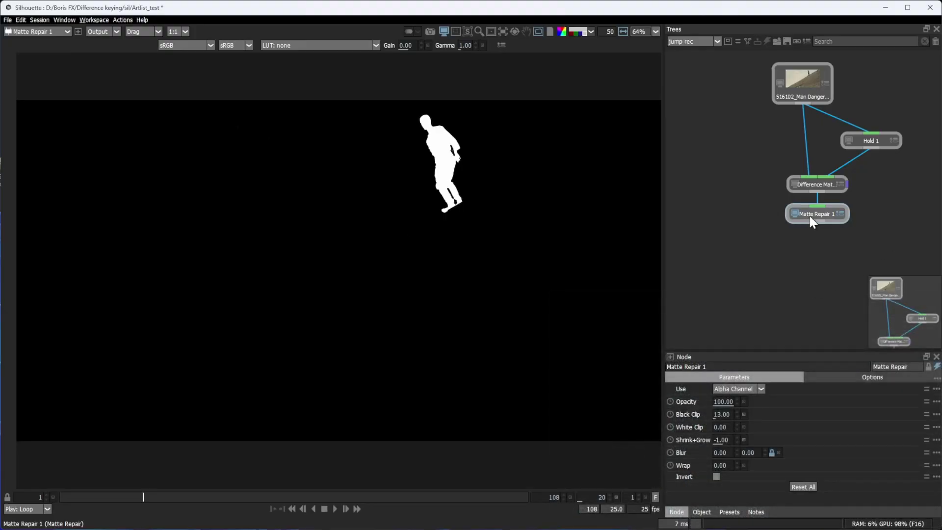
Add Matte Repair 2 below Matte Repair 1 with Shrink+Grow 1.
key(Tab)
text(Matte Repair)
key(Return)
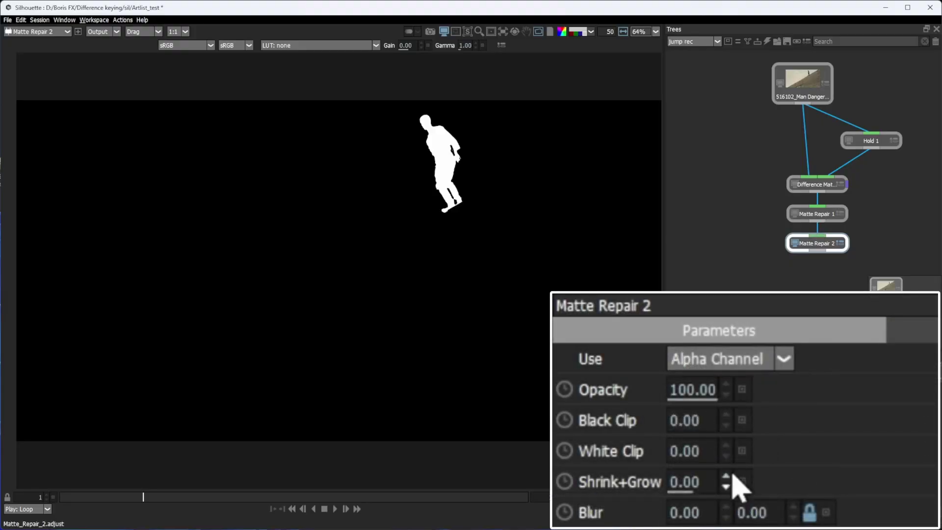
click(725, 475)
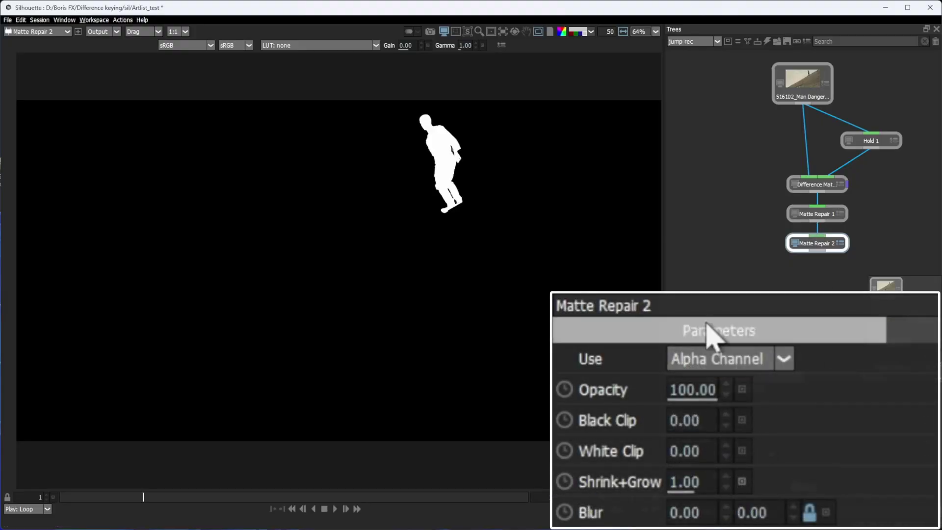
Compare the raw difference matte with the repaired matte, then play the shot.
click(884, 171)
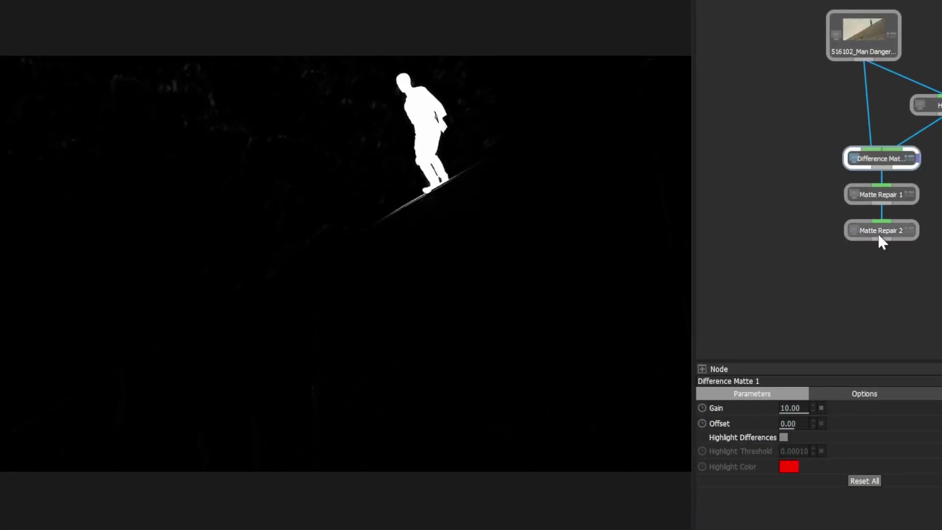
click(880, 231)
click(883, 161)
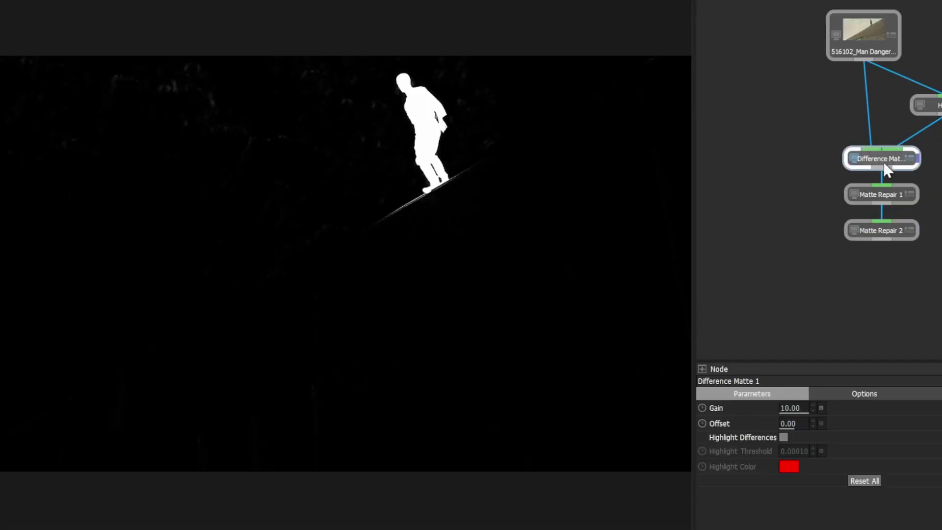
click(881, 231)
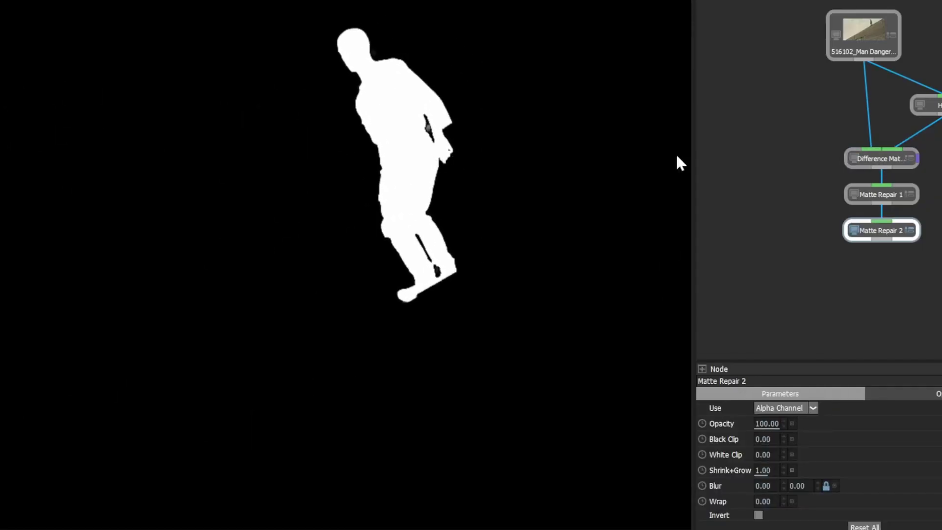
click(884, 156)
click(879, 230)
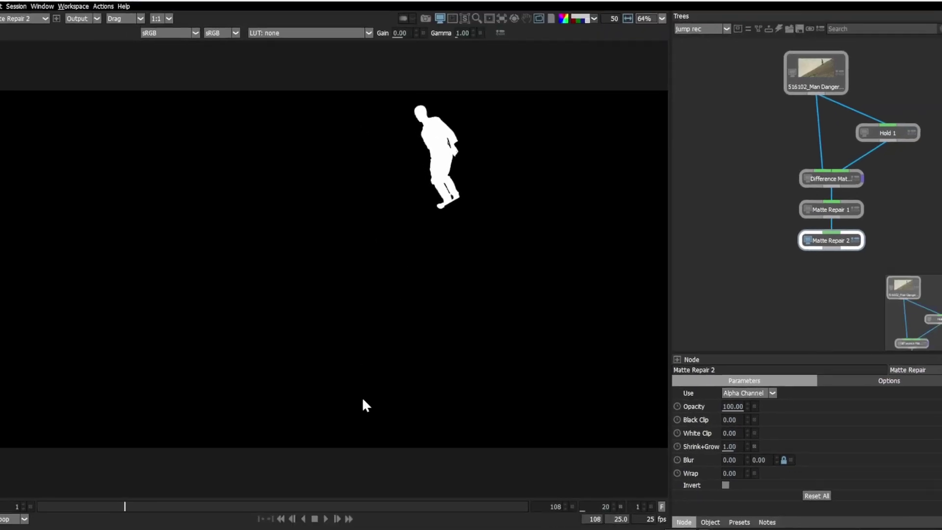
click(335, 508)
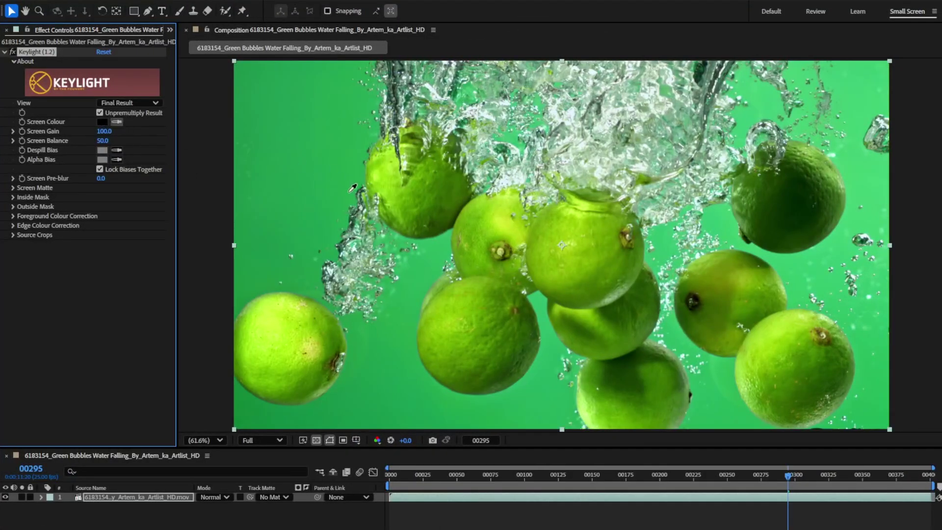
In After Effects, key the limes with Keylight using the sampled green and adjusted screen matte.
click(351, 190)
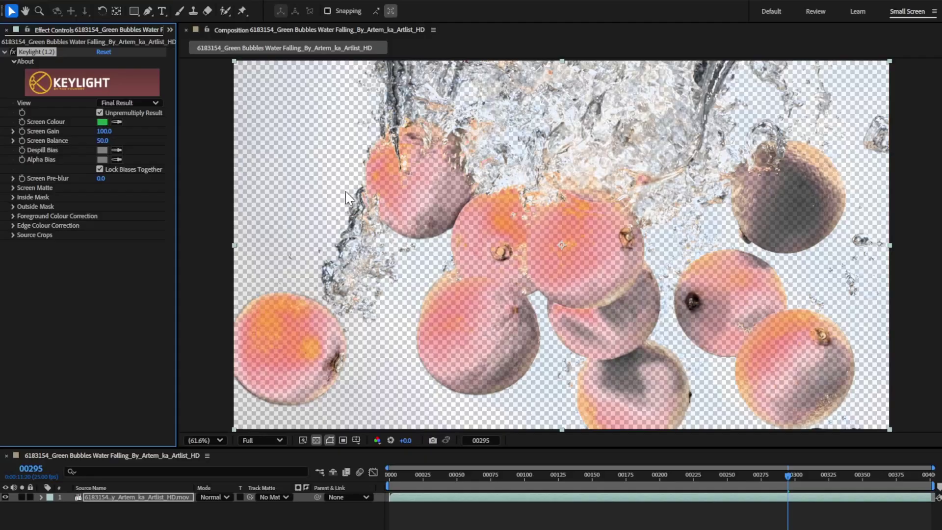
click(11, 188)
click(13, 141)
click(13, 131)
mouse_move(96, 151)
mouse_down()
mouse_move(47, 151)
mouse_move(96, 150)
mouse_up()
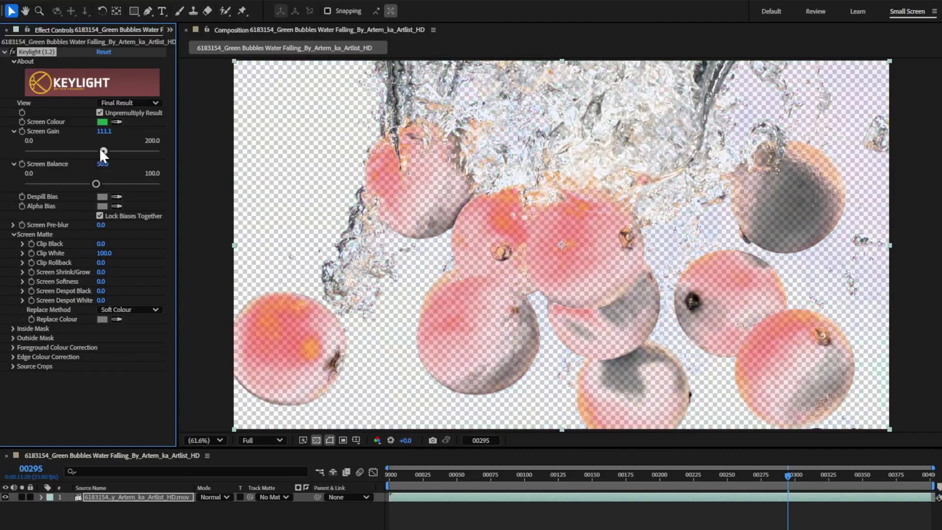
click(22, 253)
click(22, 244)
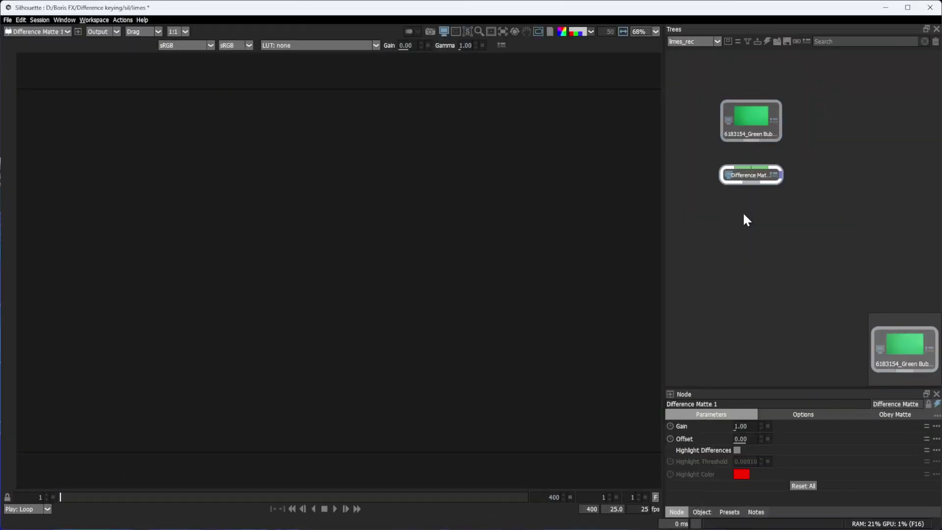
In Silhouette, add a Difference Matte under the limes footage plus a Hold clean frame.
mouse_move(749, 177)
mouse_down()
mouse_move(767, 217)
mouse_move(805, 182)
mouse_up()
text(hol)
key(Down)
key(Return)
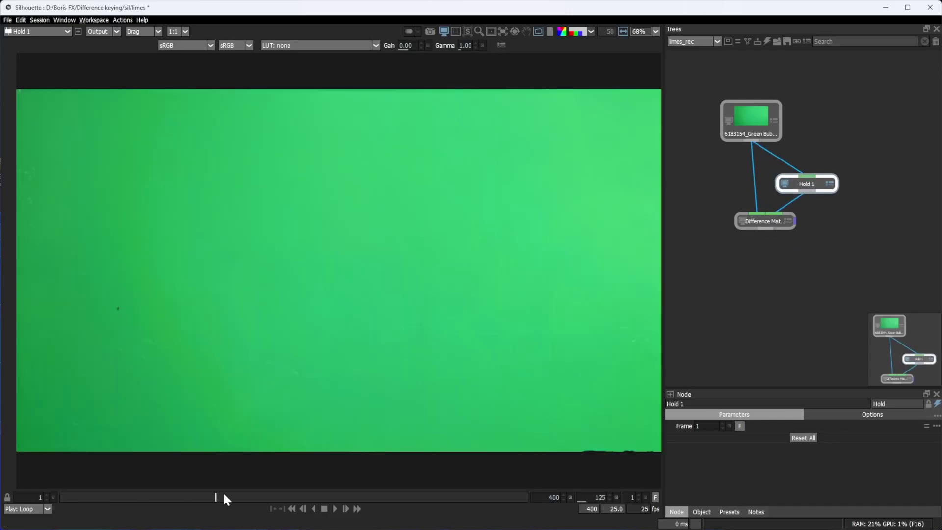
click(758, 221)
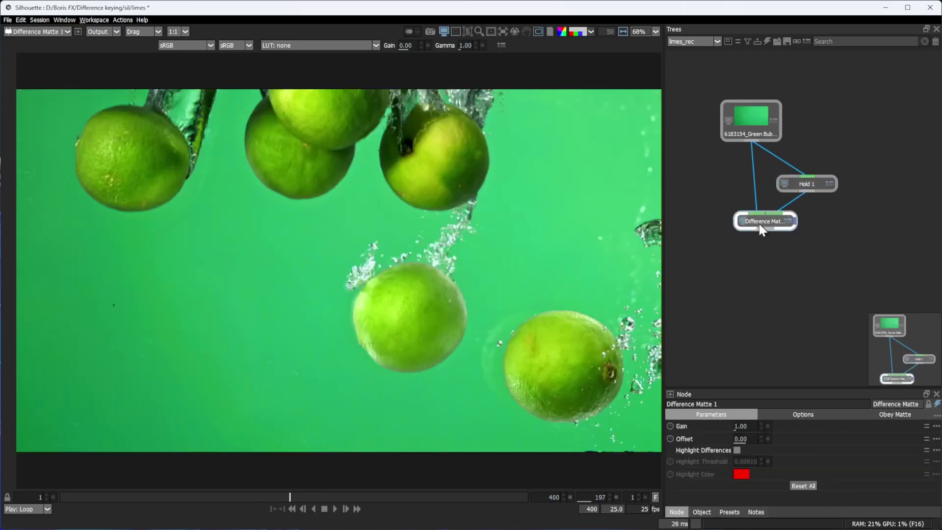
View the limes difference matte as alpha with Gain raised to 10, checking later frames.
mouse_move(318, 497)
mouse_down()
mouse_move(368, 493)
mouse_move(351, 497)
mouse_up()
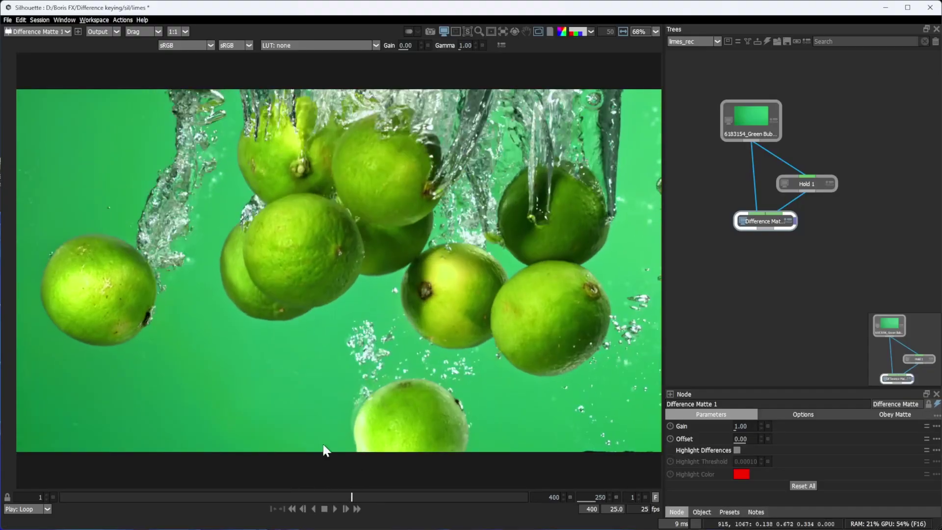
key(a)
drag(742, 426, 863, 434)
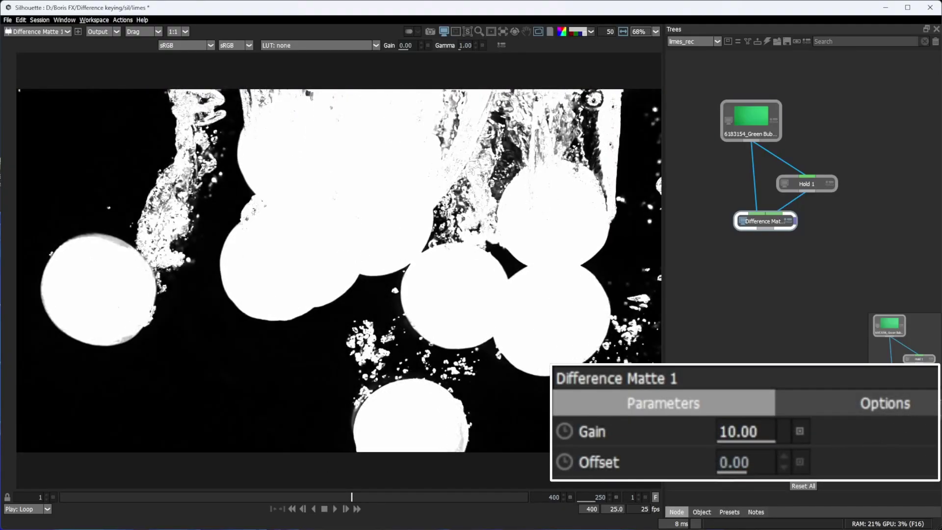
mouse_move(360, 494)
mouse_down()
mouse_move(413, 492)
mouse_move(387, 495)
mouse_up()
scroll(162, 378, up, 1)
scroll(178, 331, up, 1)
scroll(186, 315, up, 1)
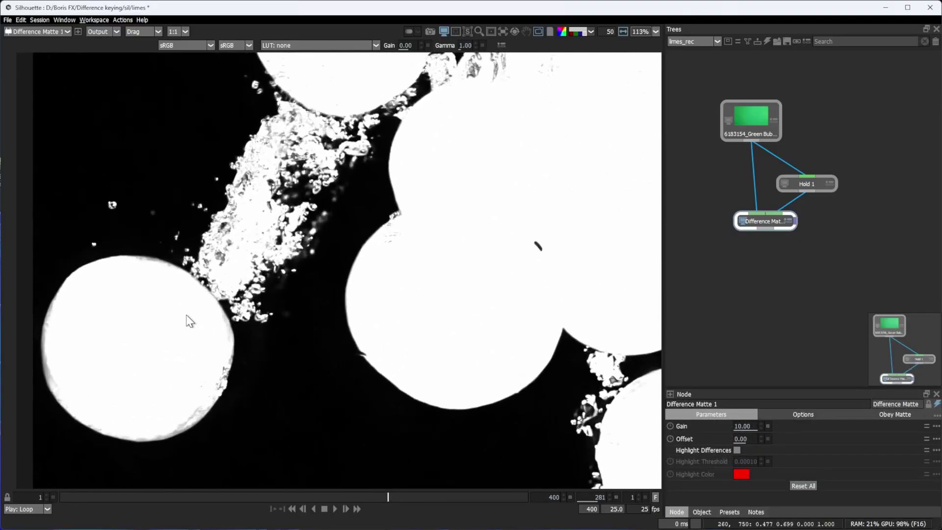
scroll(187, 320, up, 1)
scroll(177, 243, up, 1)
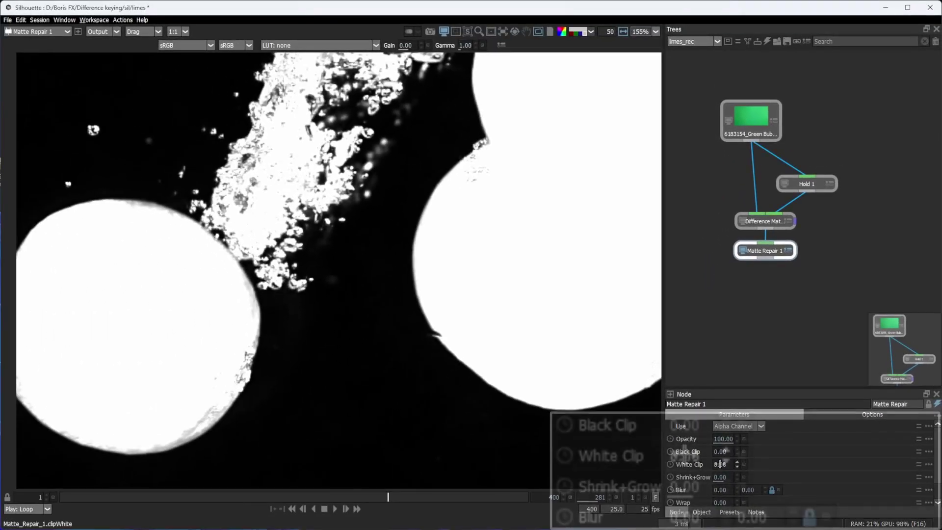
Give Matte Repair 1 White Clip 42, Black Clip 11 and Blur 1, then play the shot.
drag(720, 464, 740, 450)
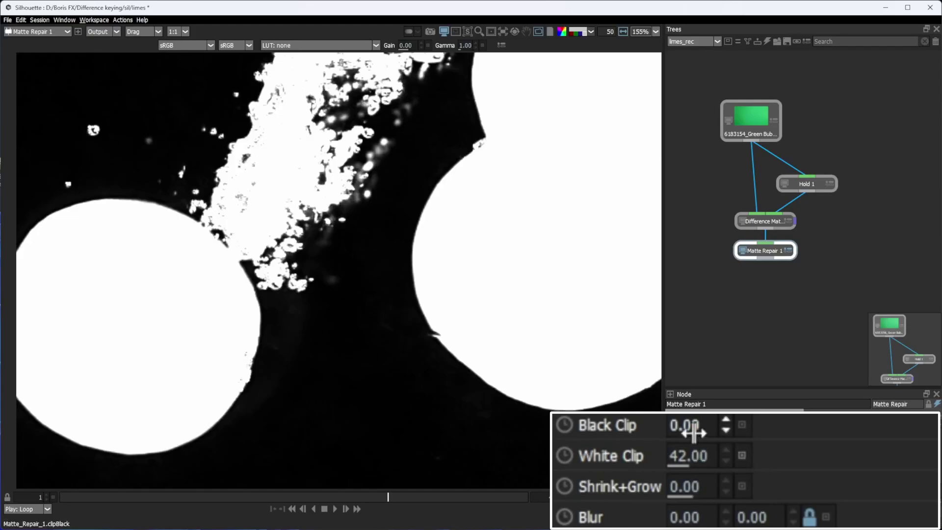
drag(687, 427, 709, 429)
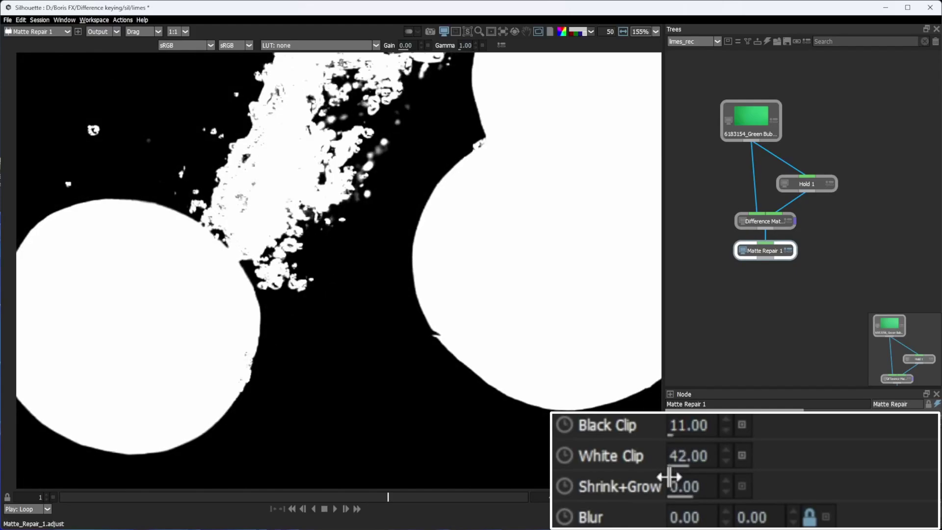
drag(736, 515, 730, 519)
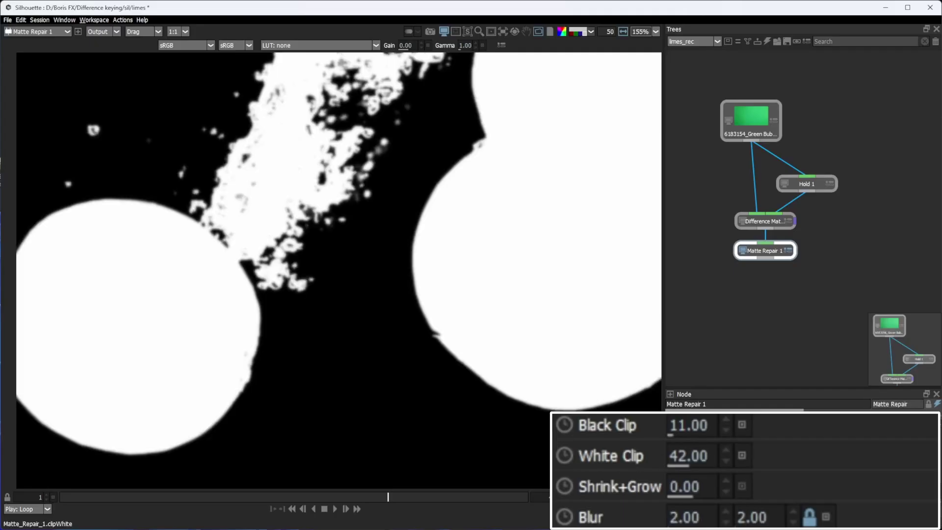
click(726, 521)
scroll(453, 298, down, 2)
scroll(384, 312, down, 2)
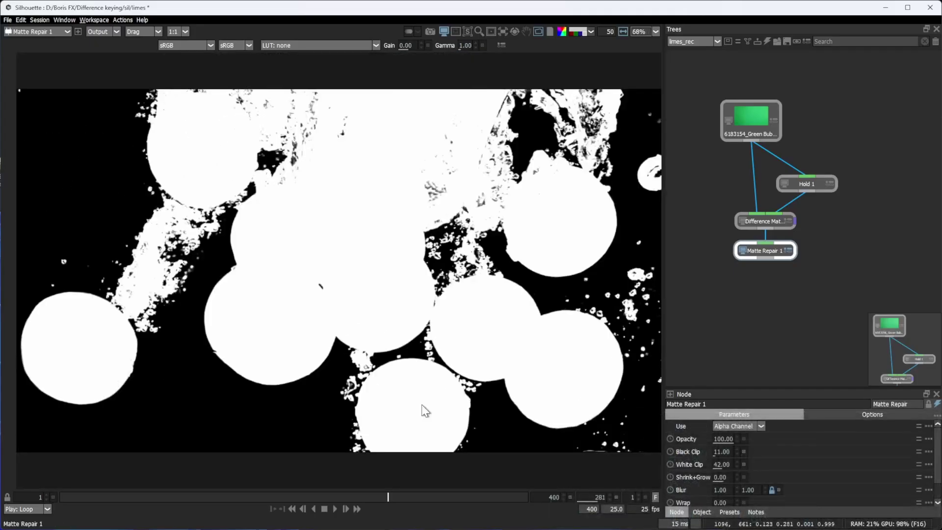
click(332, 509)
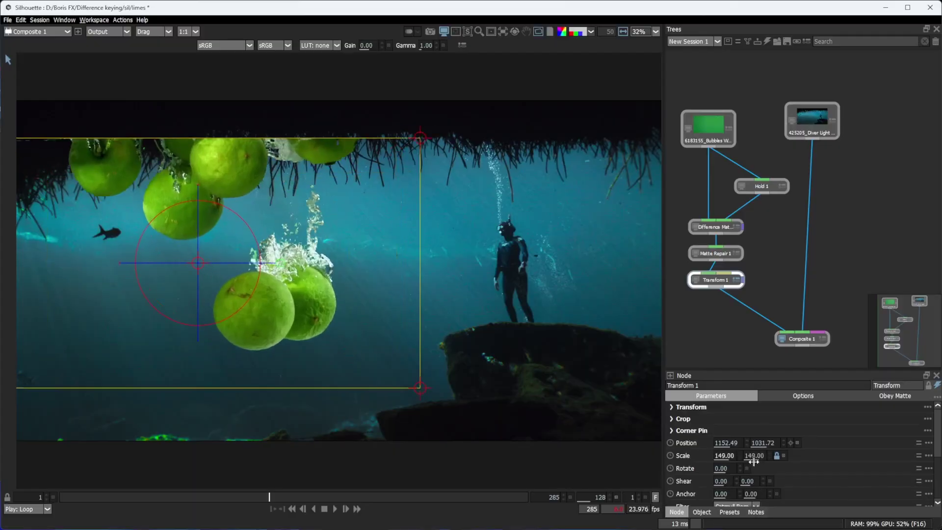
Enlarge the keyed limes and shift their Color Correct shadows toward blue.
drag(203, 265, 212, 262)
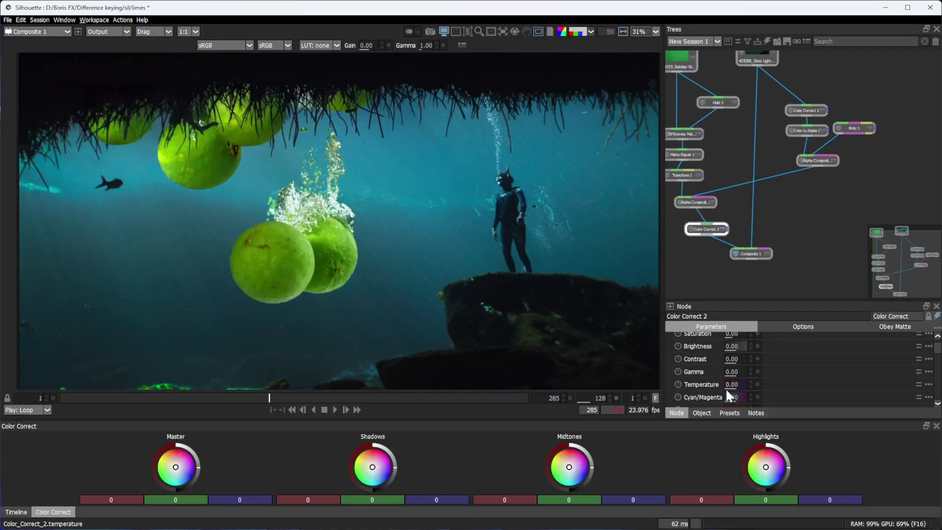
drag(374, 468, 381, 482)
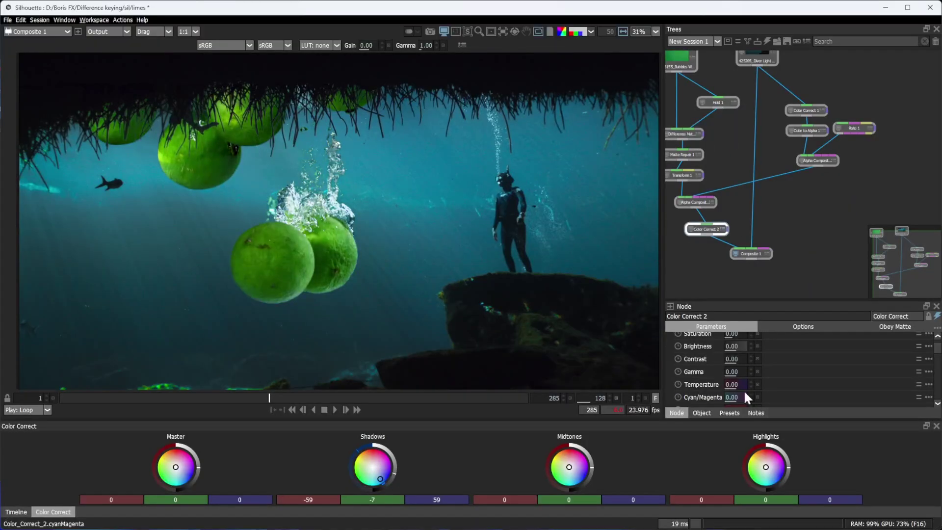
scroll(743, 395, up, 2)
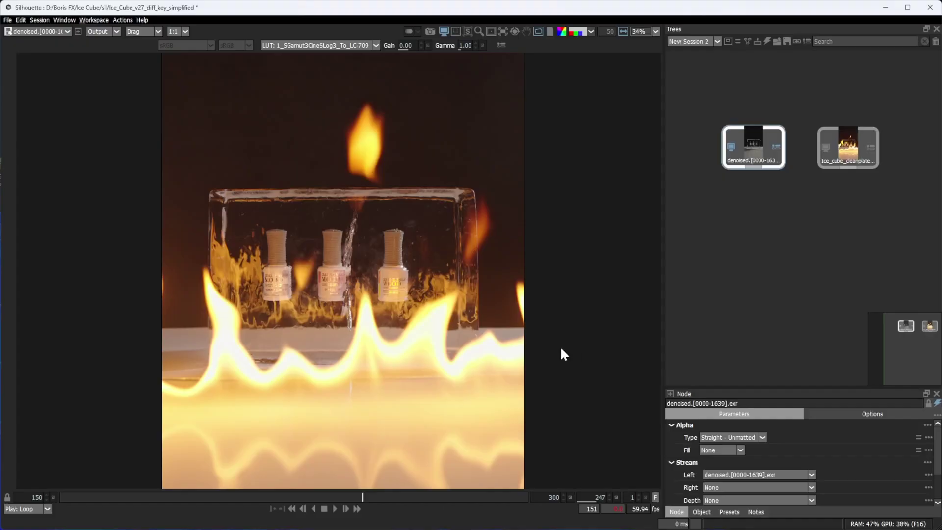
scroll(344, 310, up, 3)
scroll(352, 300, up, 1)
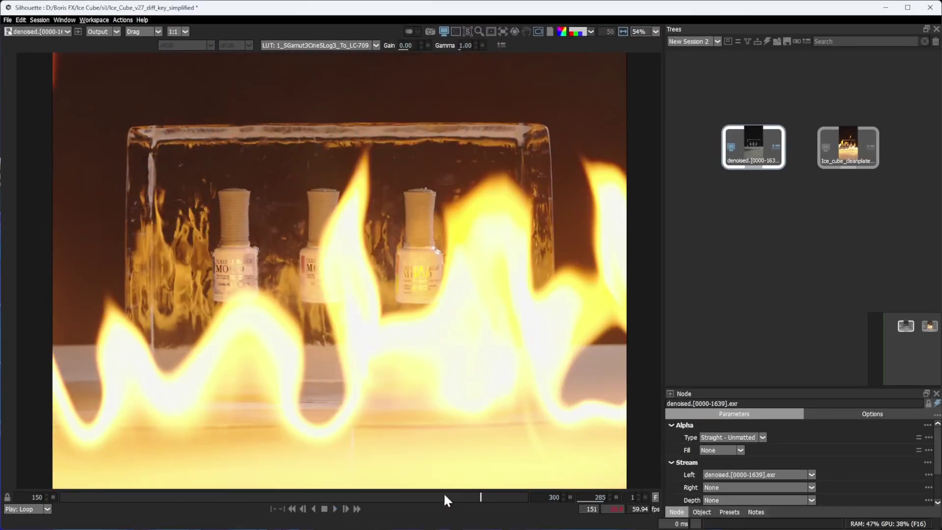
View the Ice_cube_cleanplate node and pan across the finished v31 node tree.
drag(432, 495, 442, 493)
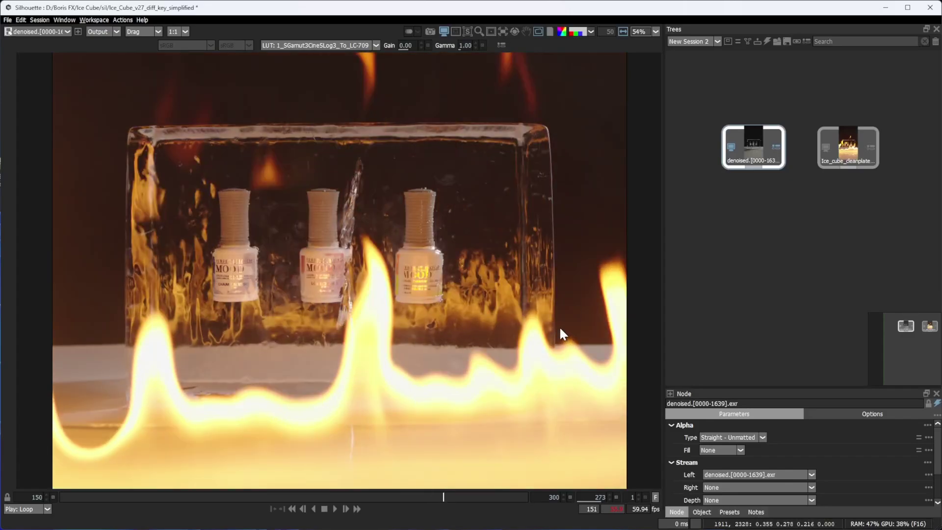
click(852, 150)
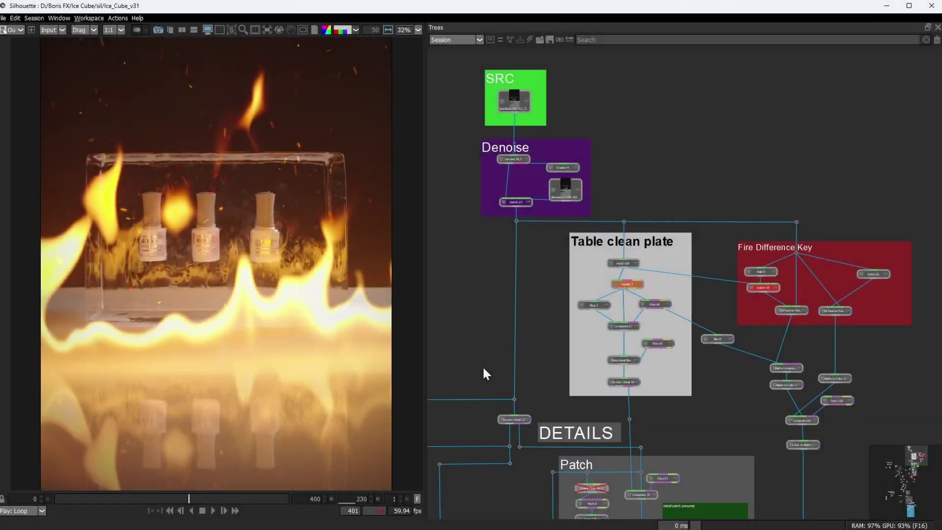
mouse_move(482, 373)
mouse_down()
mouse_move(572, 145)
mouse_move(604, 200)
mouse_up()
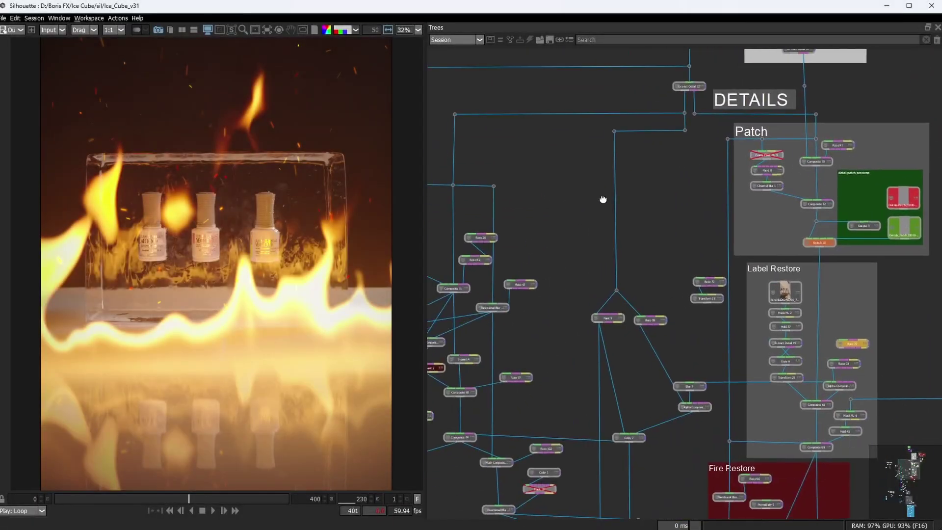
scroll(589, 240, down, 2)
scroll(567, 277, down, 2)
scroll(606, 284, down, 2)
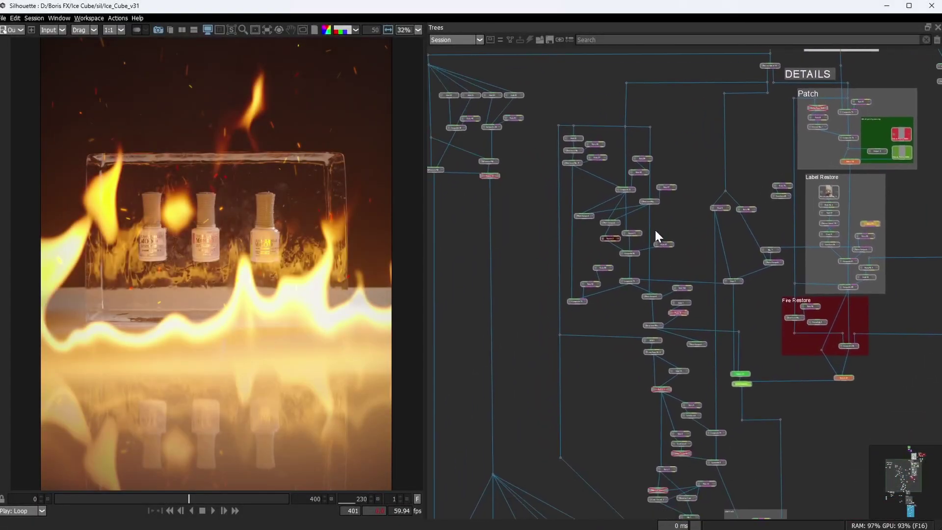
scroll(655, 228, down, 2)
drag(639, 285, 593, 234)
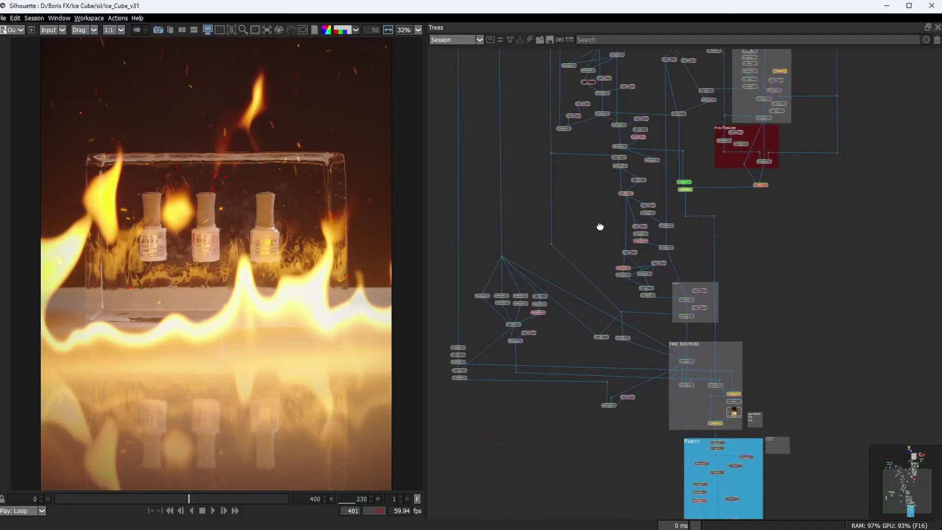
Add a Composite 1 node below the footage and wire both plates into it.
key(Tab)
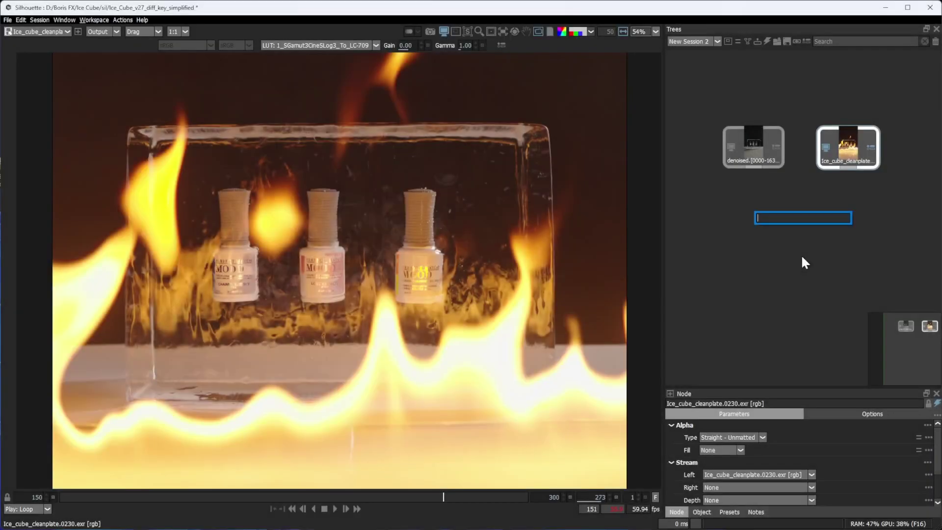
text(comp)
key(Return)
drag(847, 200, 757, 262)
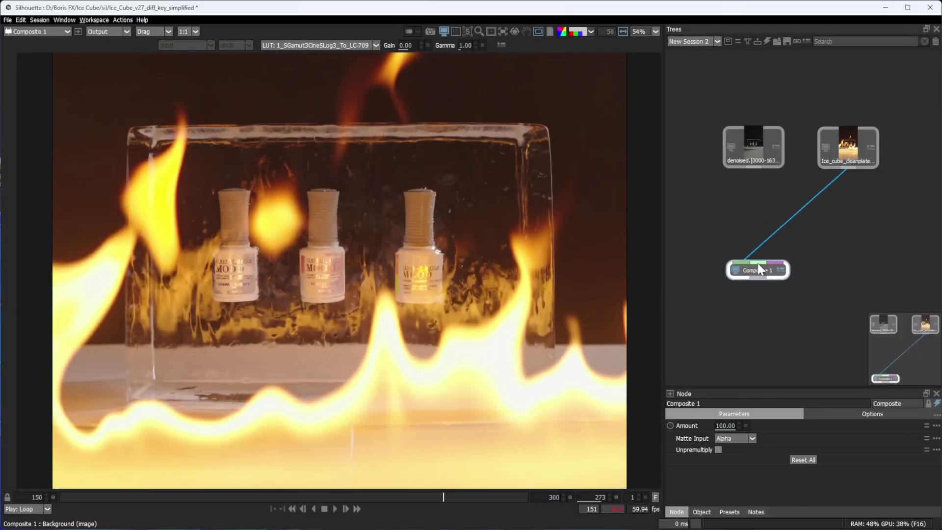
Add a Roto 1 node beside Composite 1 and view Composite 1's output.
key(Tab)
text(roto)
key(Return)
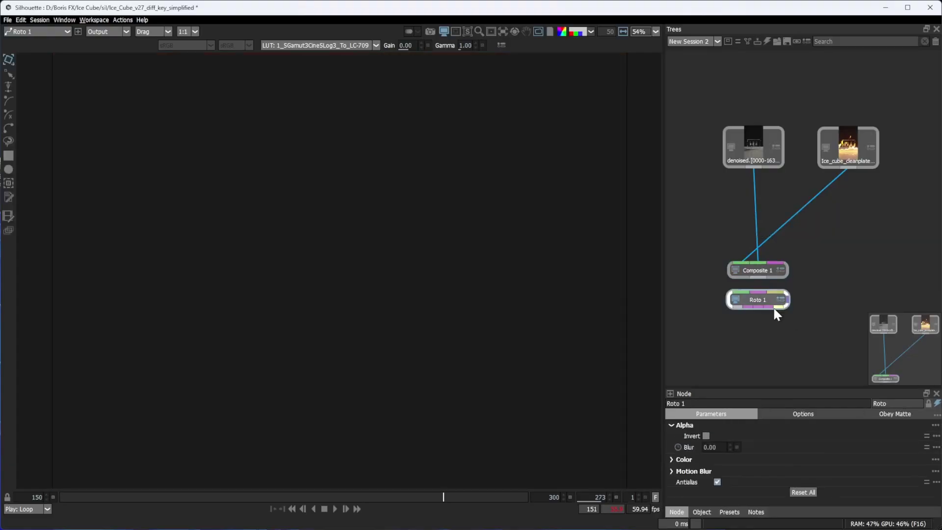
drag(772, 309, 859, 239)
click(734, 271)
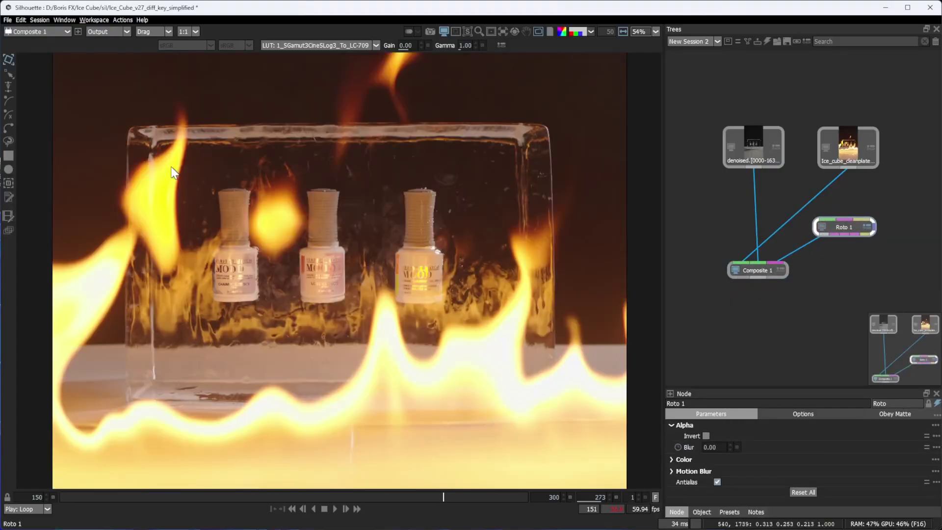
Sketch a shape around the middle bottle, then undo it and reframe the node tree.
click(326, 152)
click(319, 224)
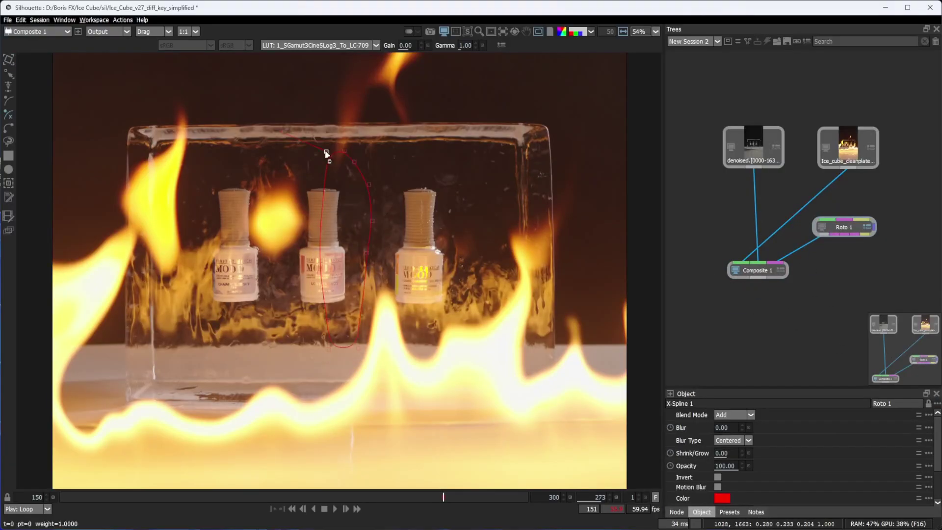
click(349, 167)
click(360, 186)
click(362, 226)
click(358, 254)
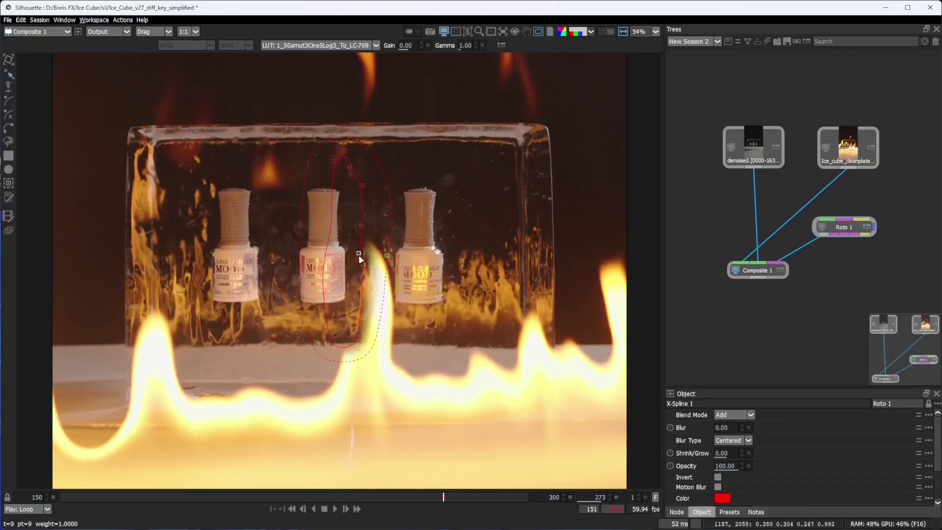
key(ctrl+z)
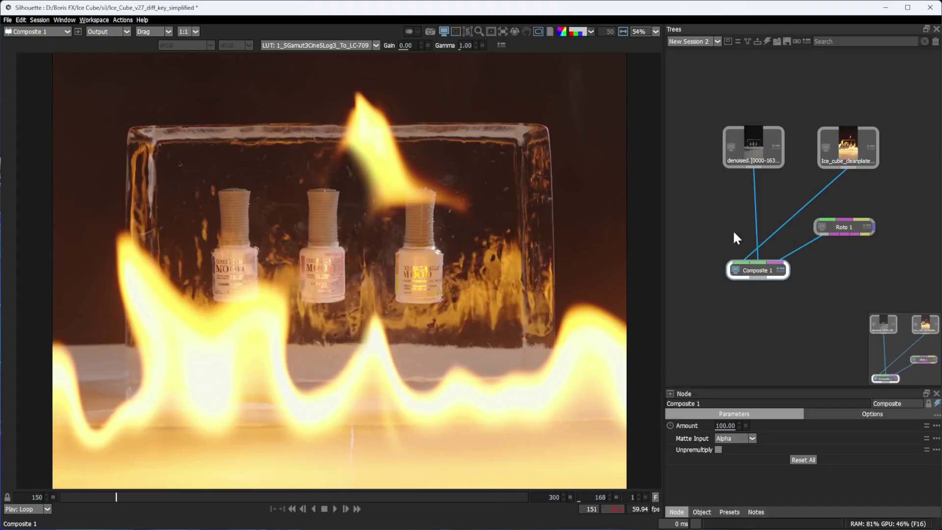
key(f)
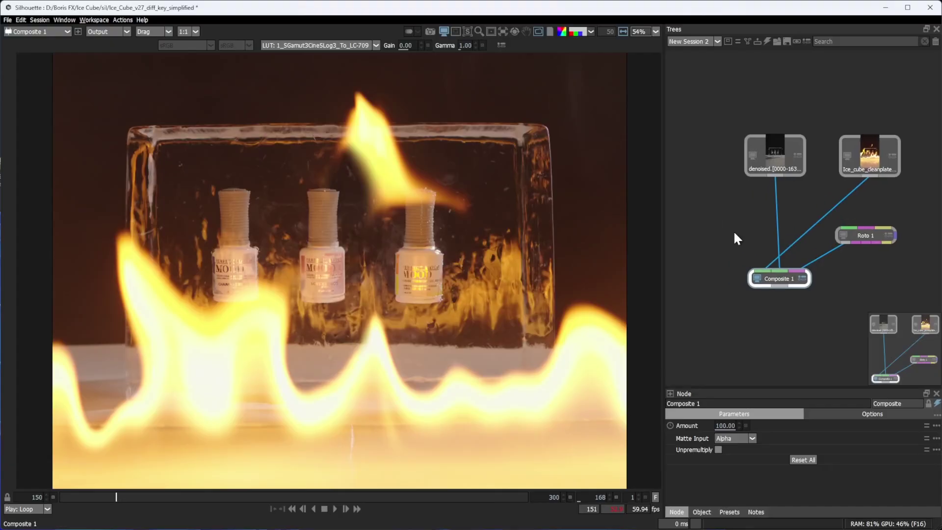
Add a Hold 1 node fed by the denoised footage, holding frame 204.
drag(776, 151, 785, 148)
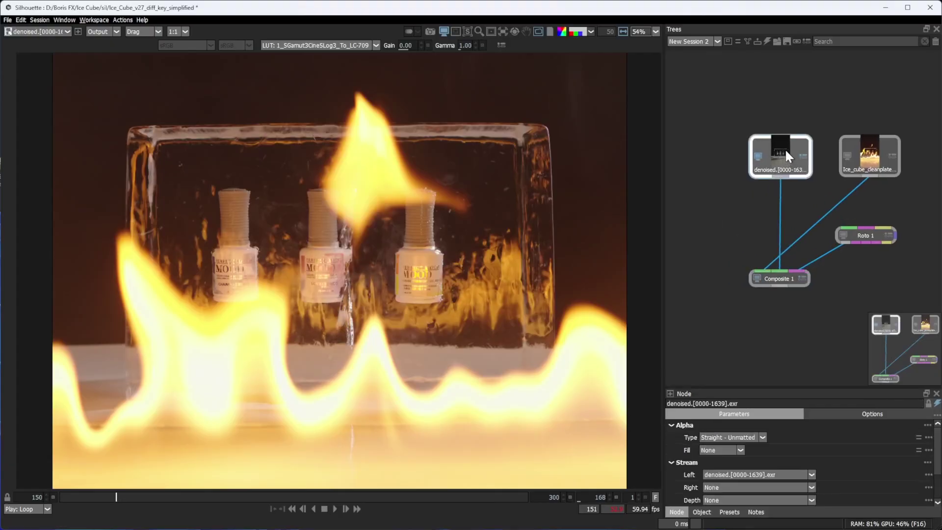
mouse_move(194, 497)
mouse_down()
mouse_move(241, 498)
mouse_move(232, 498)
mouse_up()
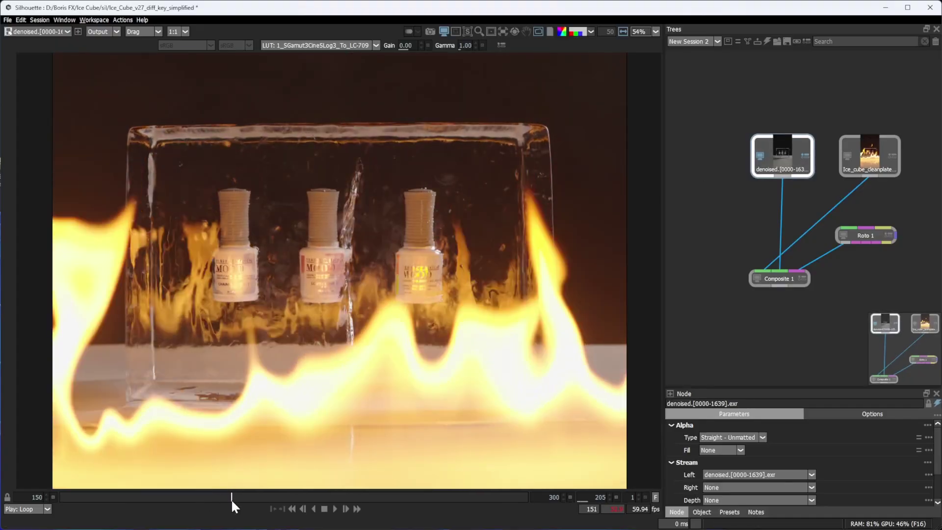
key(Tab)
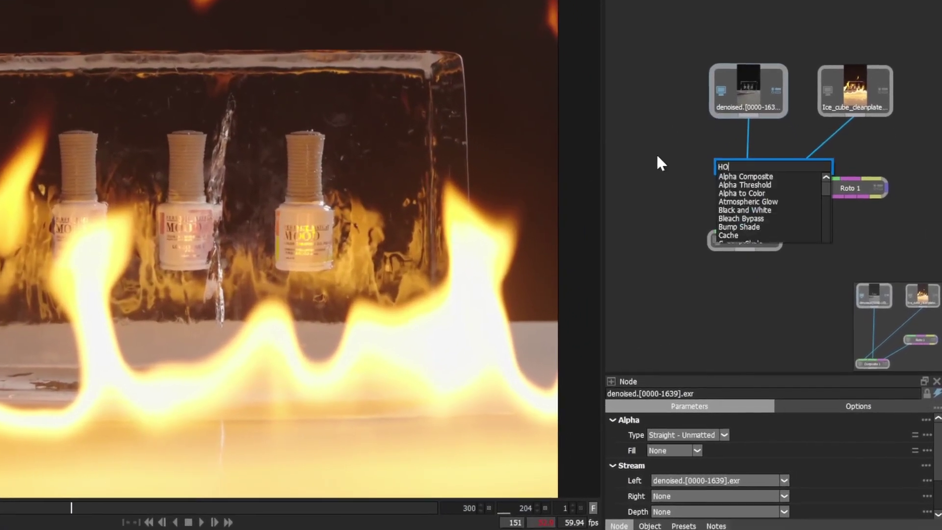
text(hold)
key(Return)
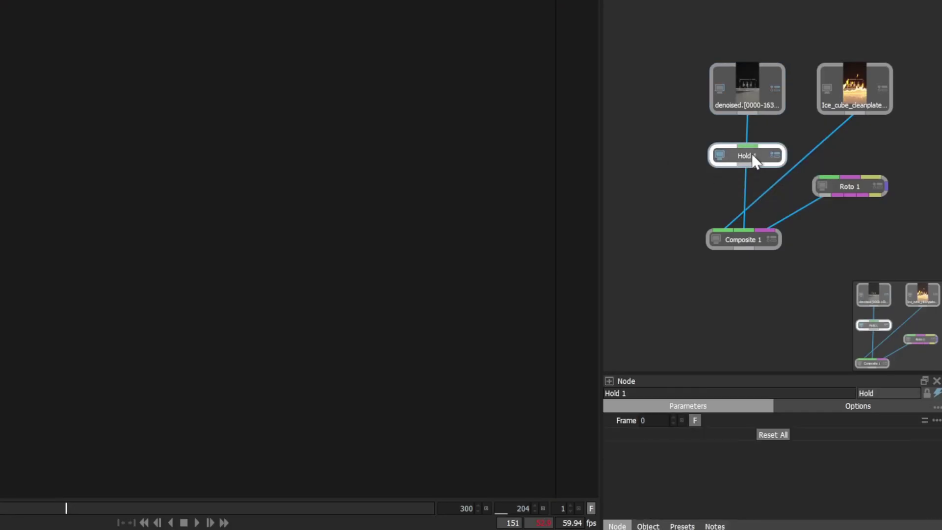
drag(758, 157, 674, 162)
click(717, 431)
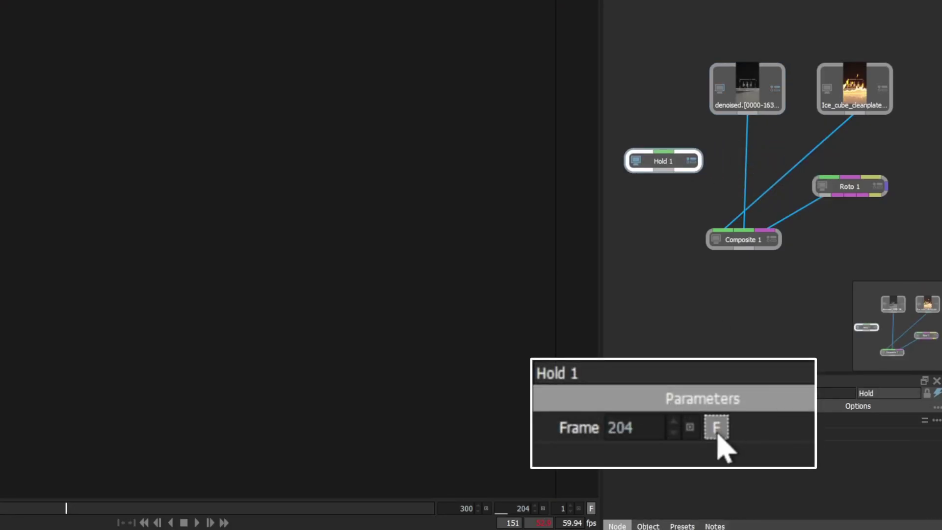
mouse_move(746, 113)
mouse_down()
mouse_move(662, 151)
mouse_move(668, 189)
mouse_up()
Add a Difference Matte node left of Hold 1 and wire its inputs.
drag(634, 156, 782, 183)
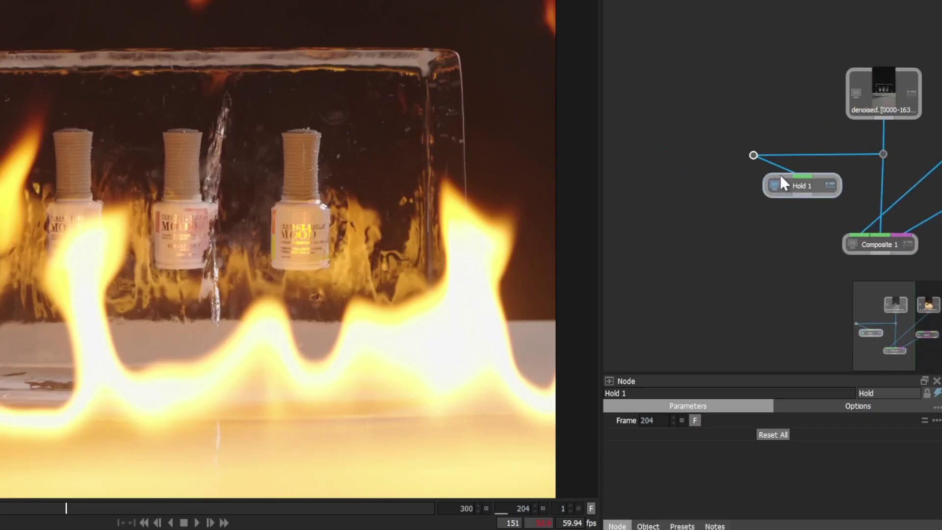
drag(725, 154, 684, 204)
text(diff)
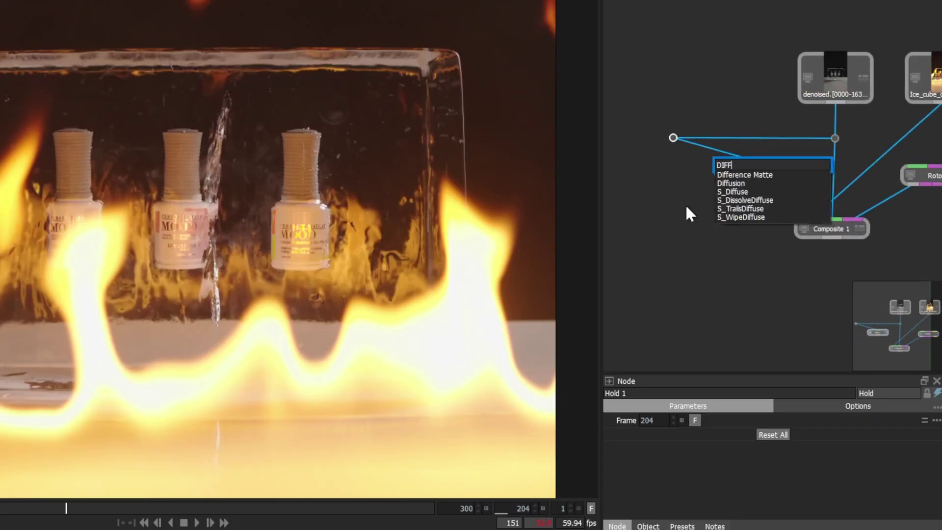
key(Down)
key(Return)
drag(754, 206, 685, 218)
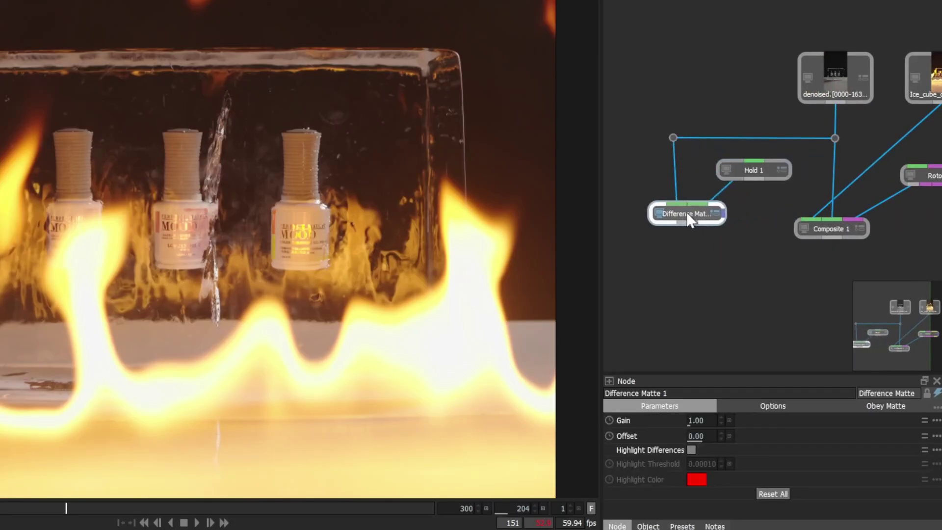
click(738, 166)
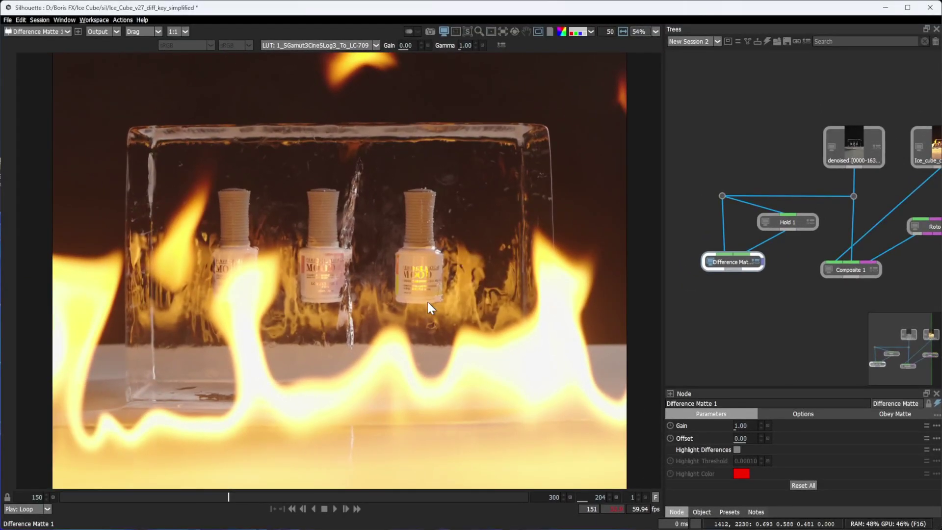
Show the alpha channel of the Difference Matte running at gain 10.
key(a)
text(10)
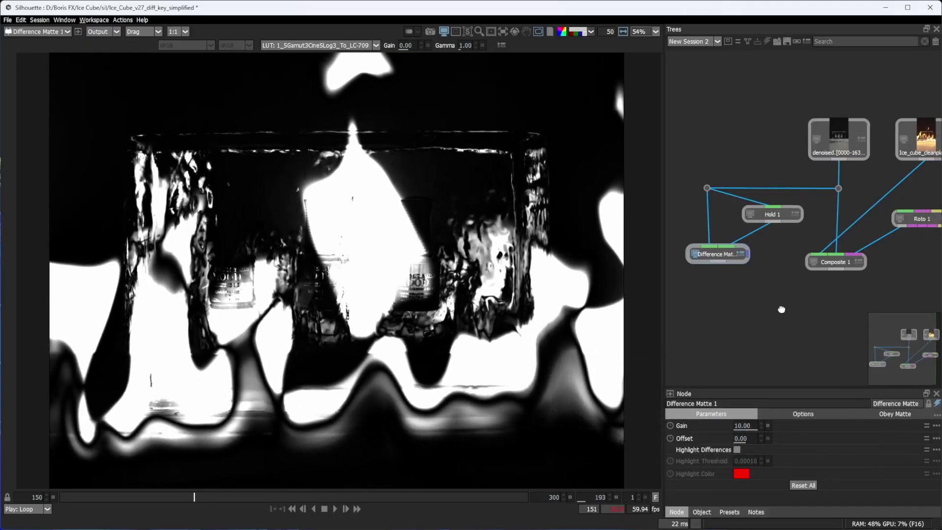
drag(781, 312, 743, 287)
scroll(467, 301, down, 2)
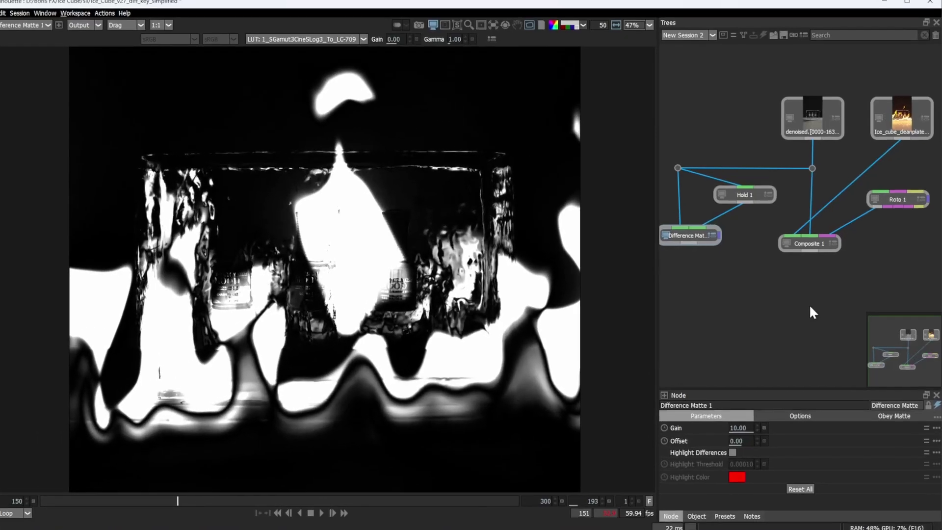
Add Composite 2 below Composite 1, with Composite 1 as input and Difference Matte as matte.
key(Tab)
text(comp)
key(Return)
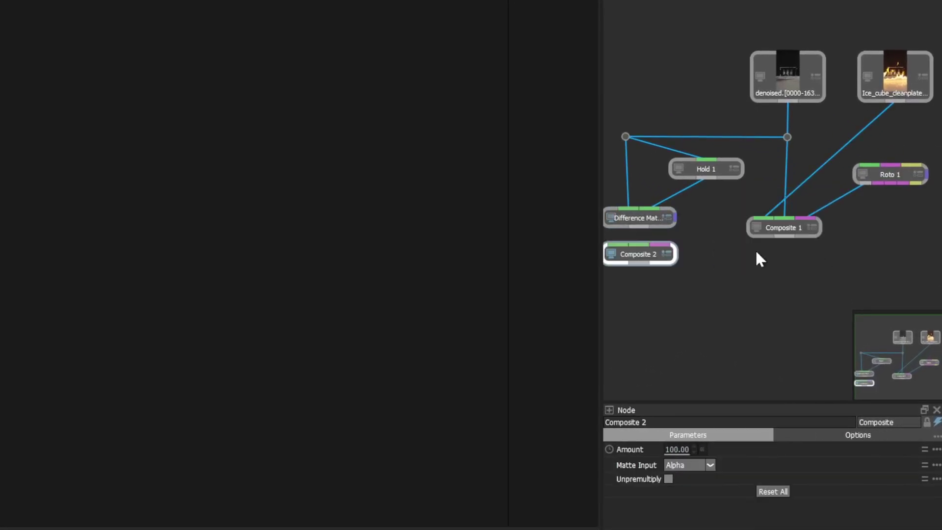
drag(631, 254, 774, 287)
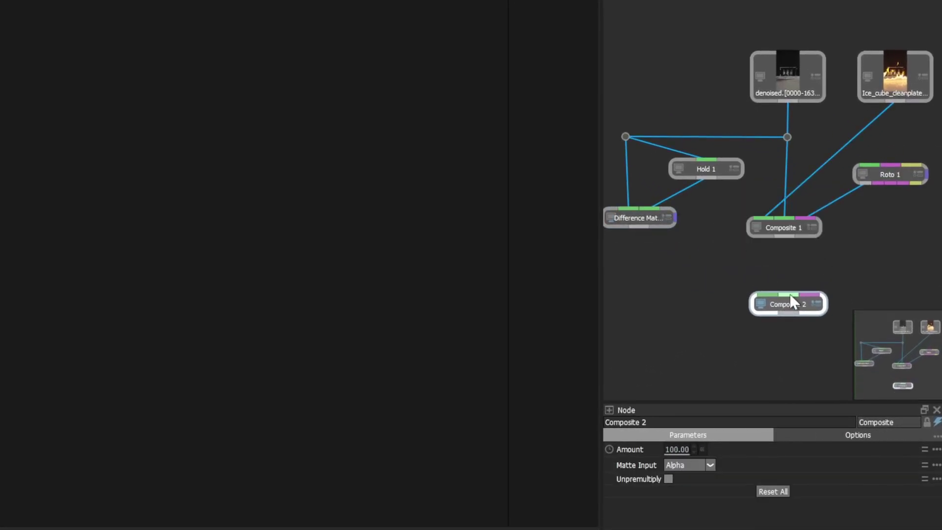
drag(789, 295, 784, 235)
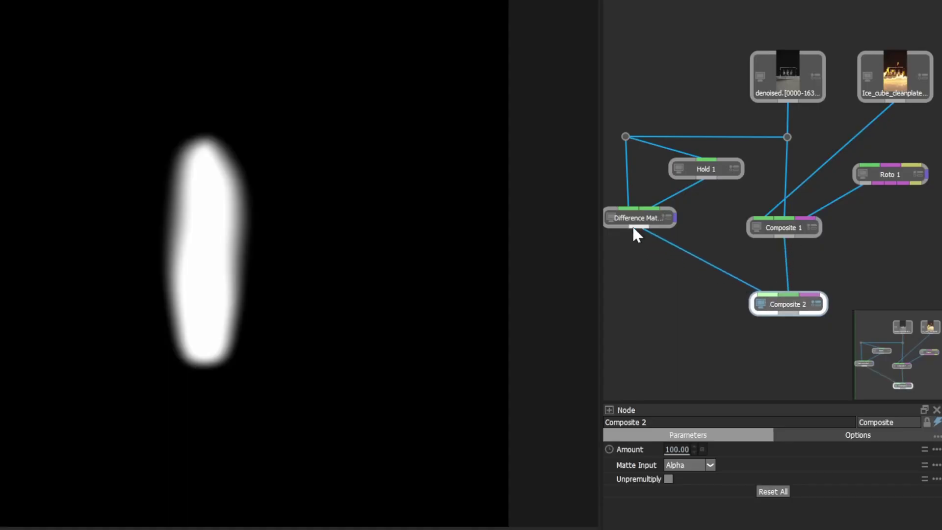
drag(680, 261, 637, 227)
drag(790, 307, 786, 311)
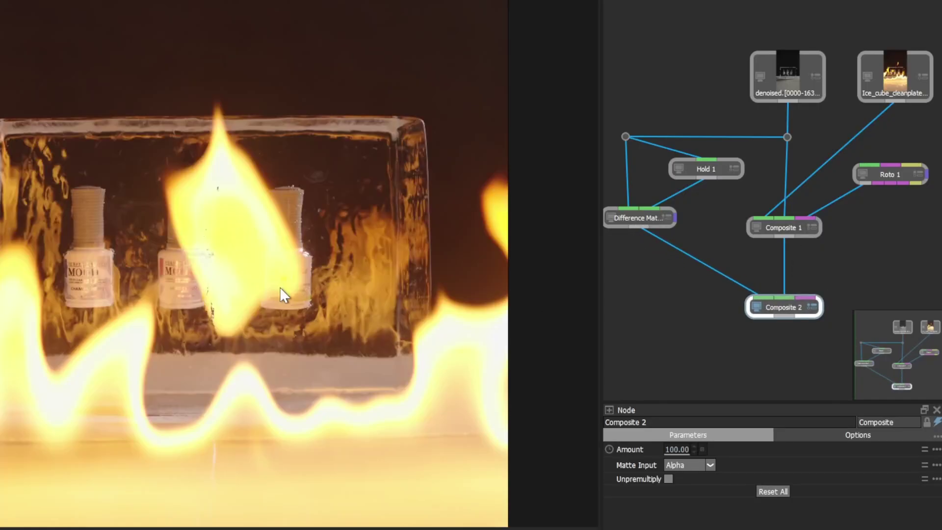
Compare Composite 1 and Composite 2 outputs, play the shot, and return to frame 243.
click(756, 228)
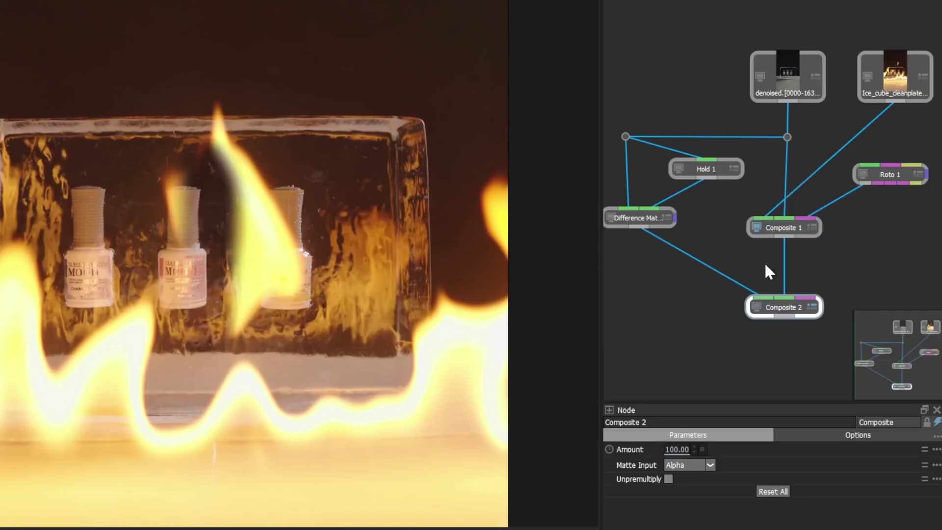
click(755, 306)
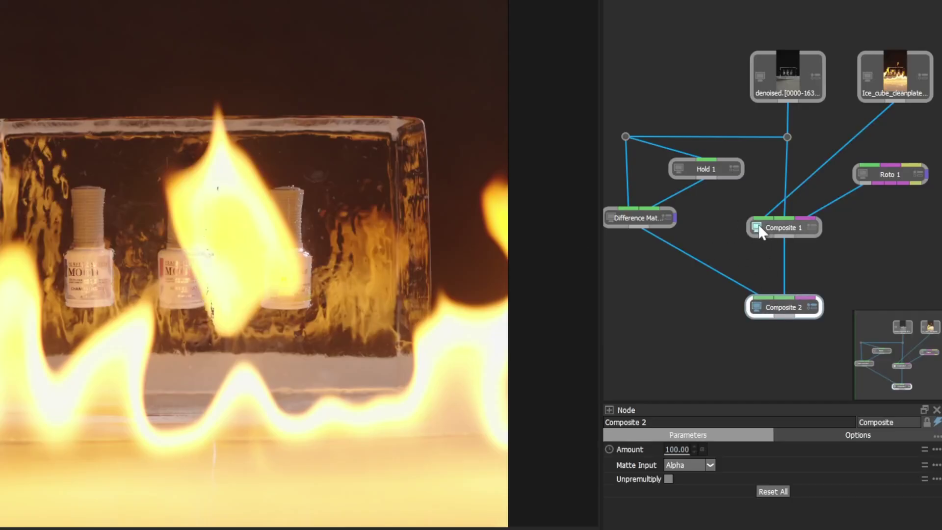
click(760, 232)
click(755, 306)
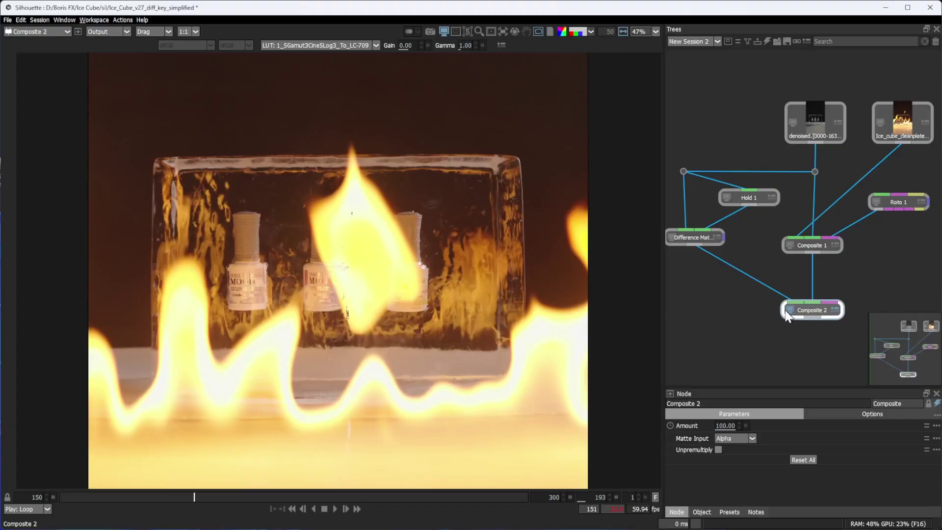
scroll(358, 280, up, 2)
scroll(358, 280, up, 2)
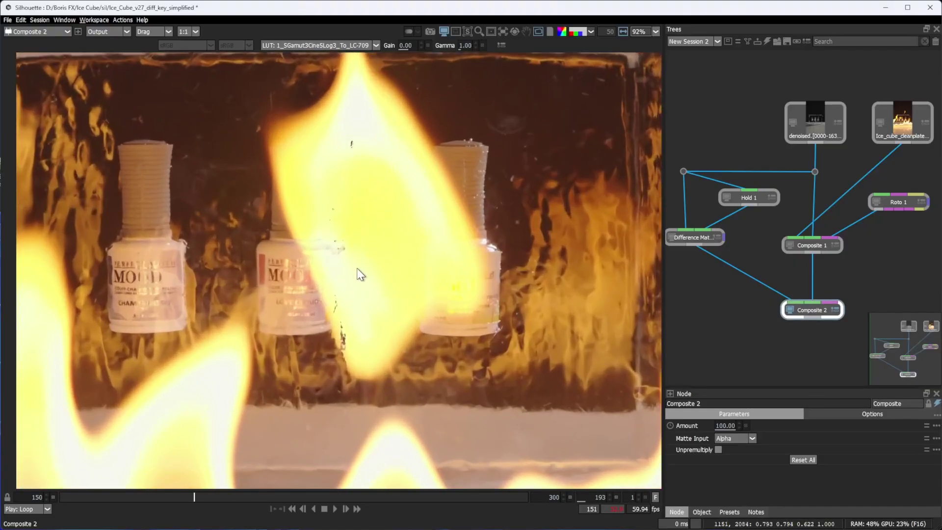
scroll(368, 277, up, 2)
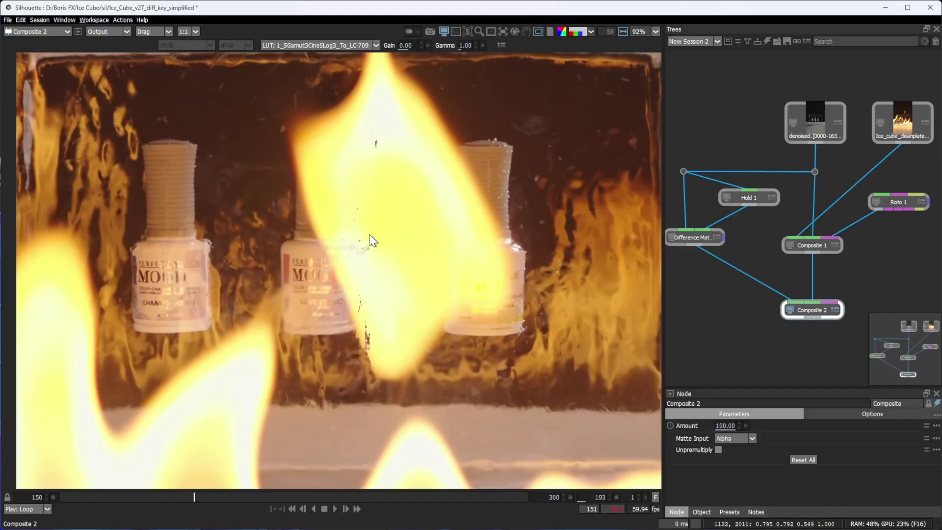
scroll(392, 237, down, 4)
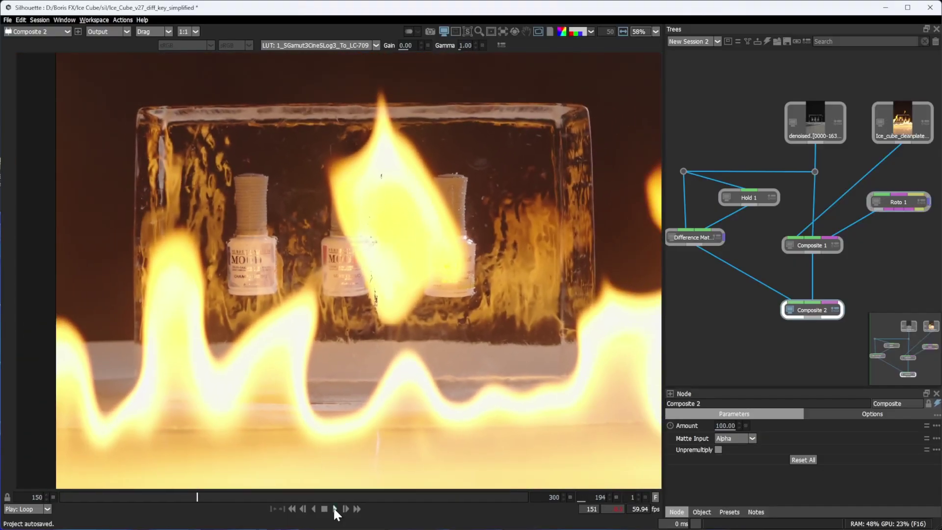
click(334, 508)
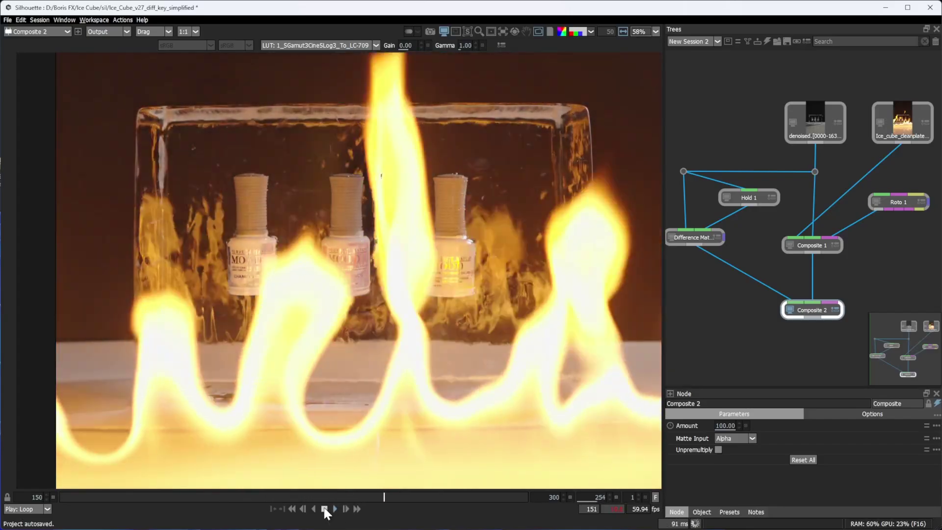
click(324, 509)
drag(403, 497, 349, 498)
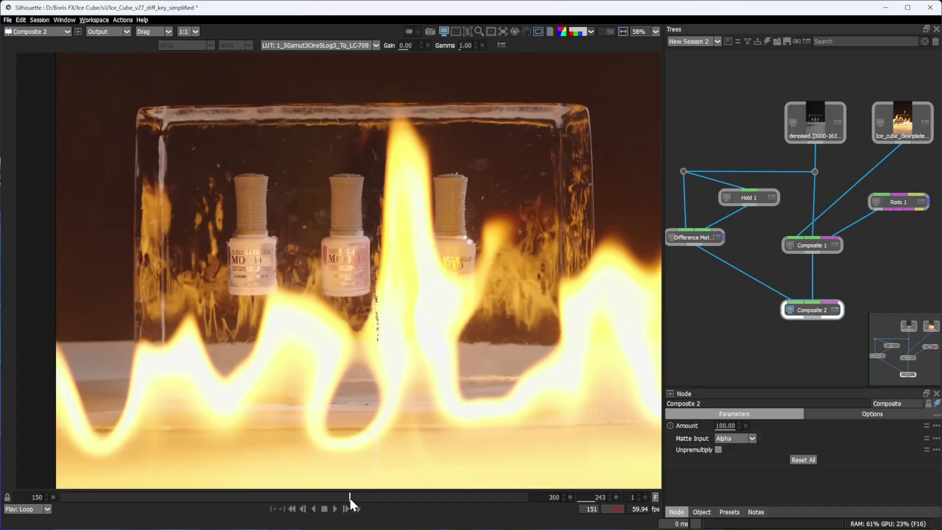
key(f)
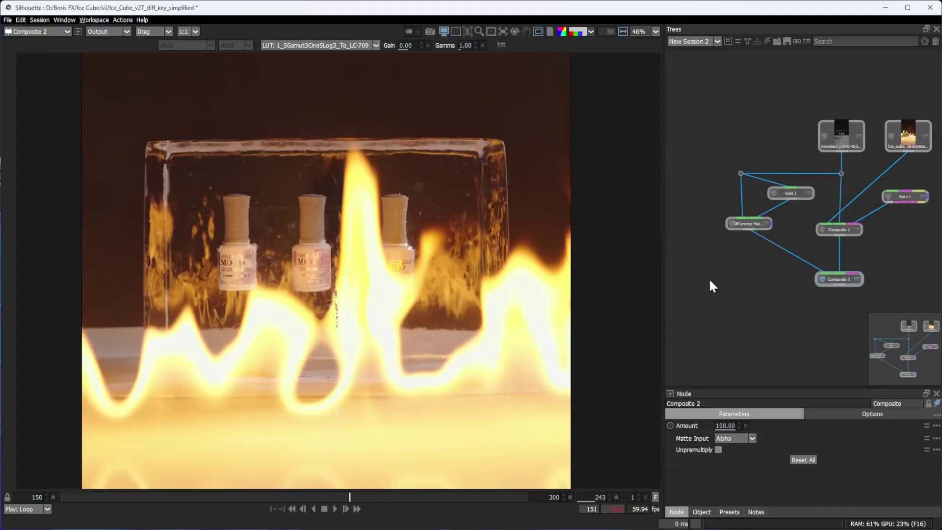
Add a Premultiply 1 node connected to the Difference Matte output.
key(Tab)
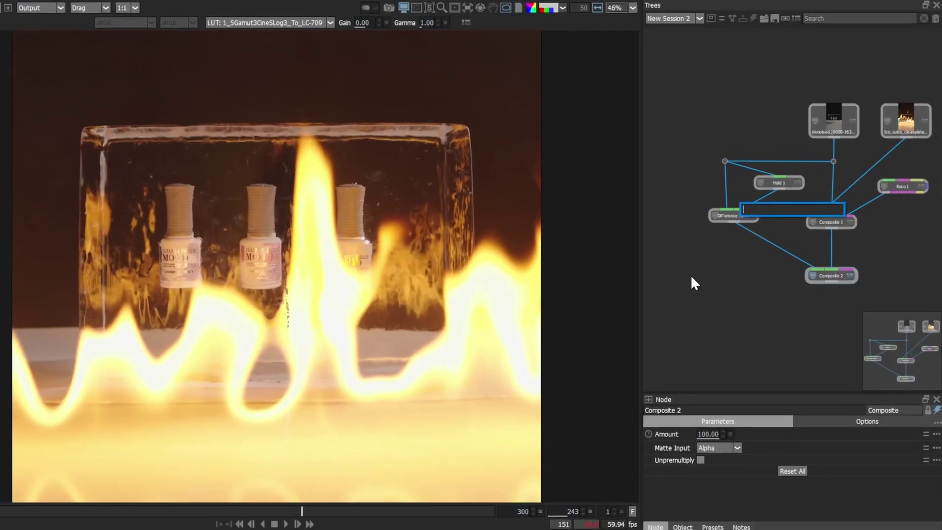
text(BLU)
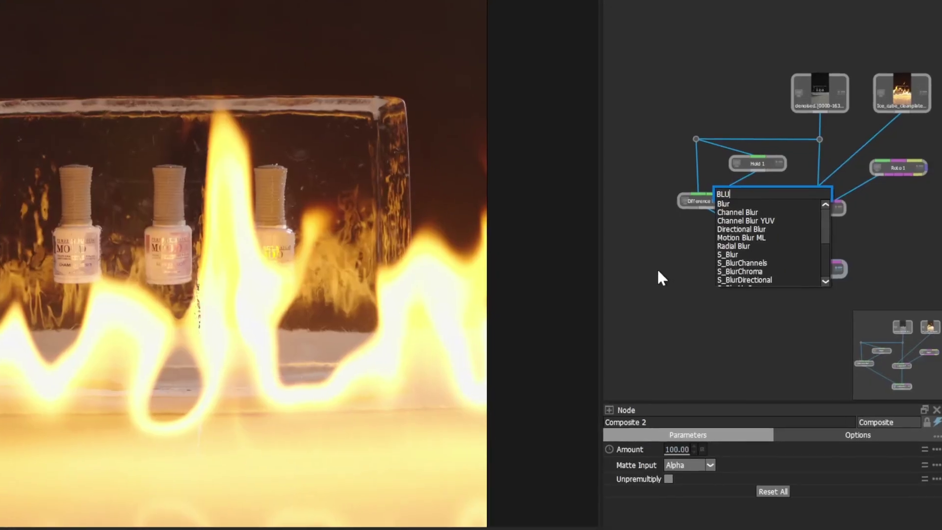
key(Return)
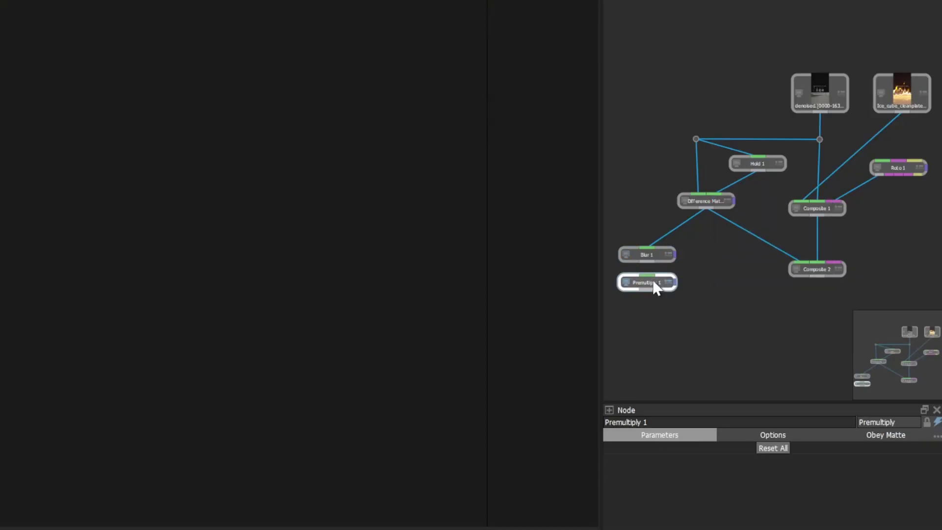
mouse_move(654, 286)
mouse_down()
mouse_move(725, 253)
mouse_move(712, 256)
mouse_up()
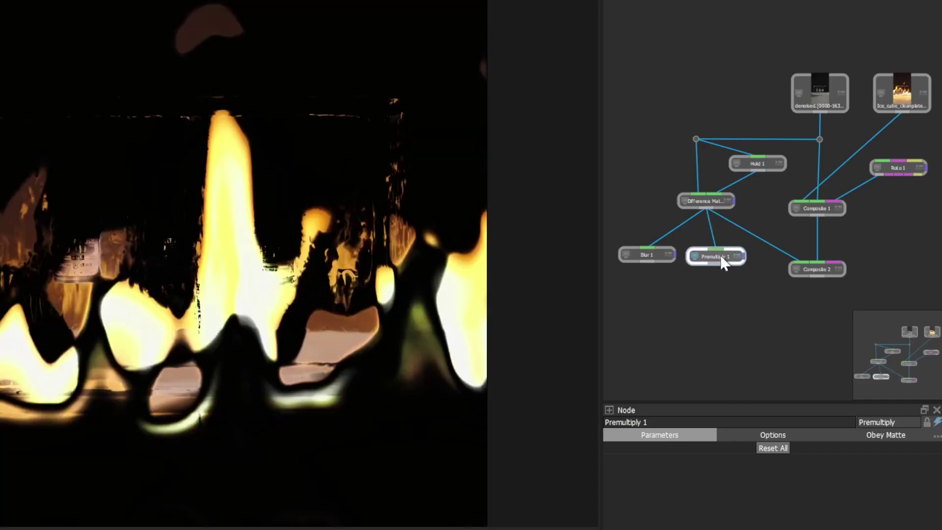
drag(647, 255, 619, 256)
click(747, 252)
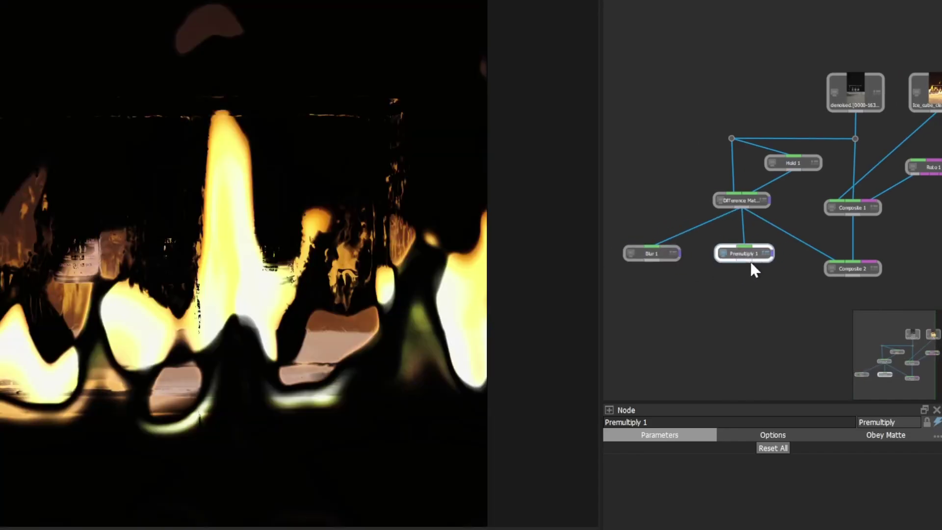
Add Blur 2 and Unpremultiply 1 nodes below Premultiply 1.
key(Tab)
text(Blur)
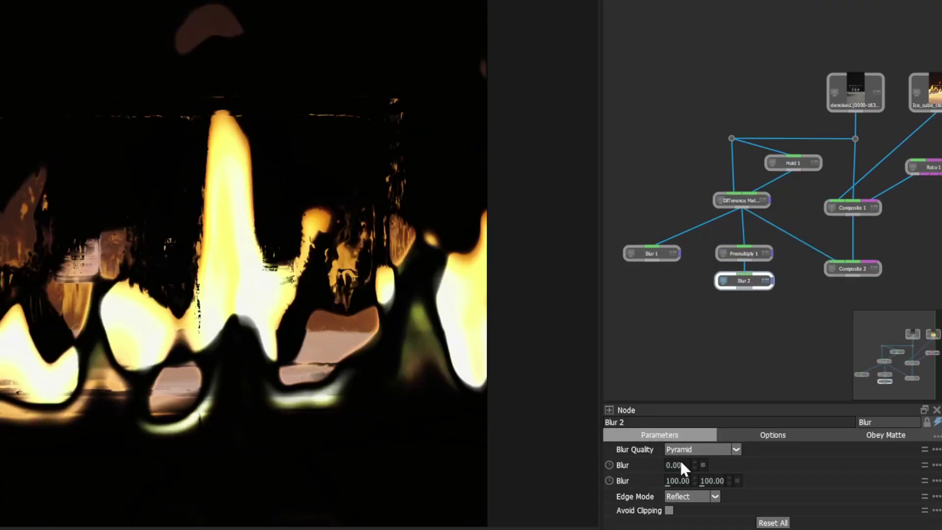
key(Tab)
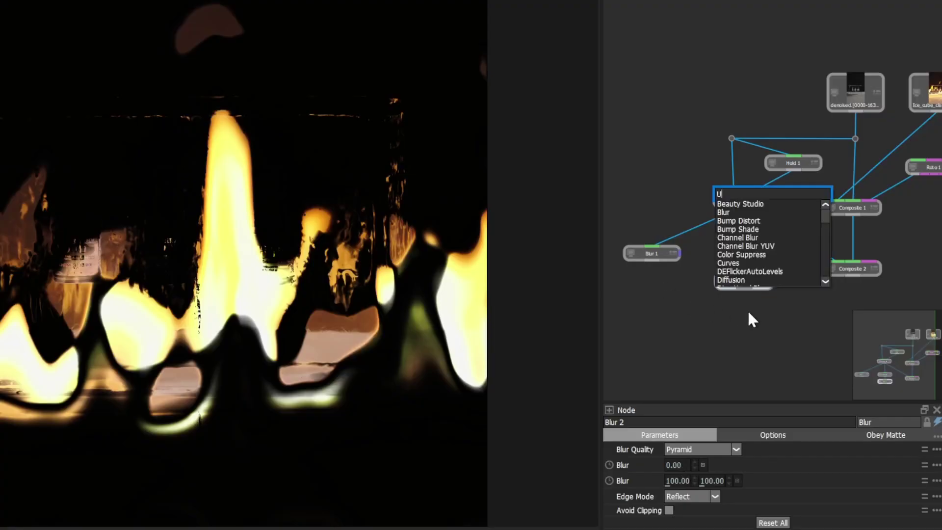
text(UNPREM)
key(Return)
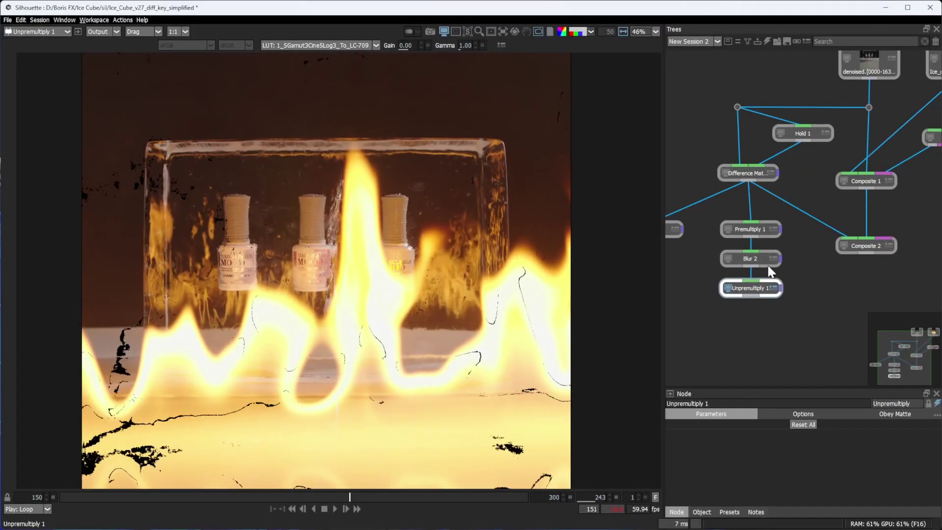
Raise Blur 2's blur amount to 9.00.
click(773, 262)
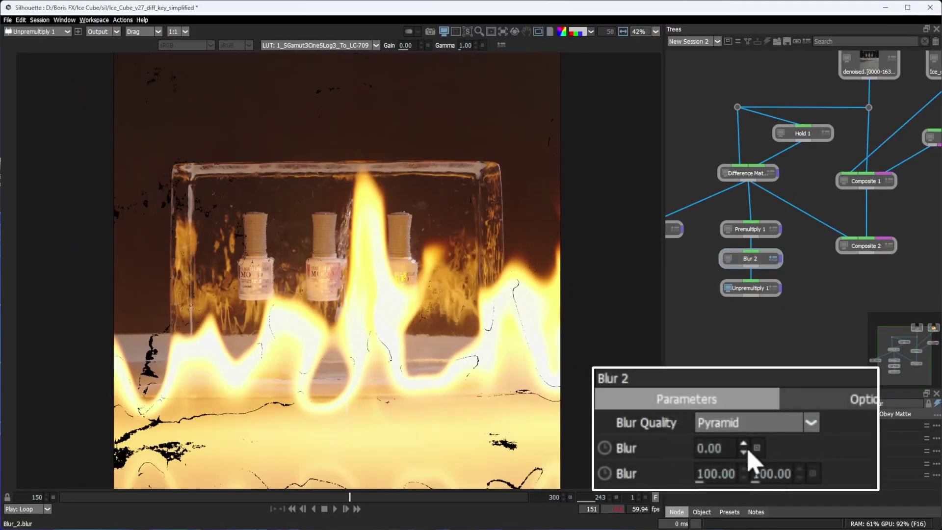
click(739, 436)
click(742, 444)
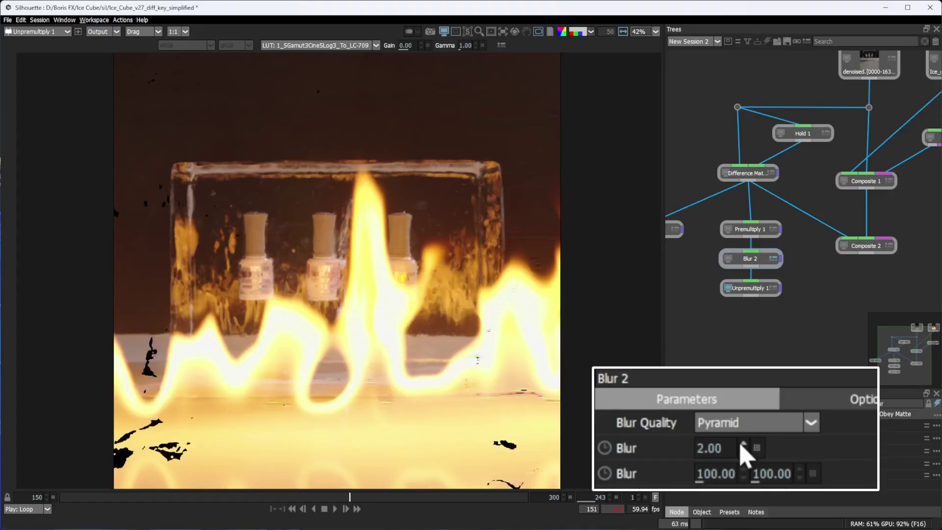
click(743, 444)
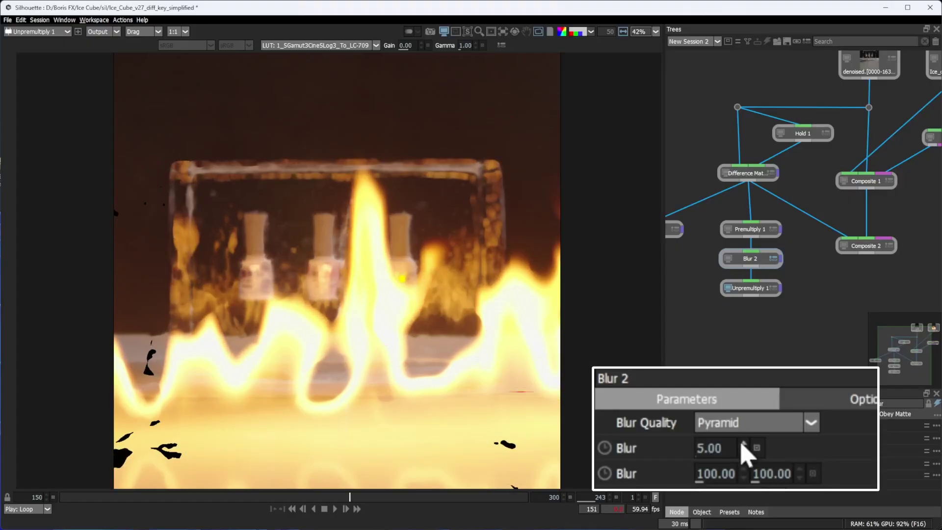
drag(731, 448, 736, 447)
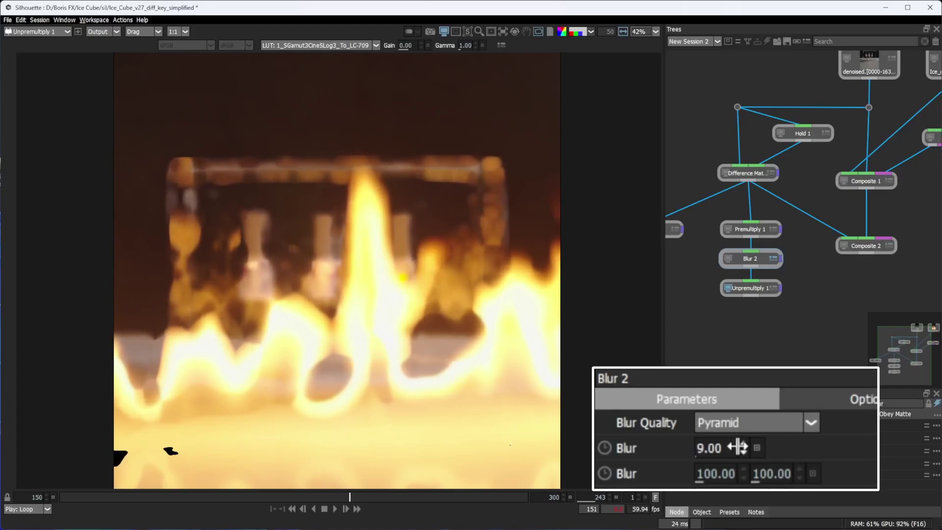
Compare the Blur 1 and Unpremultiply 1 outputs in the viewer.
drag(782, 335, 817, 333)
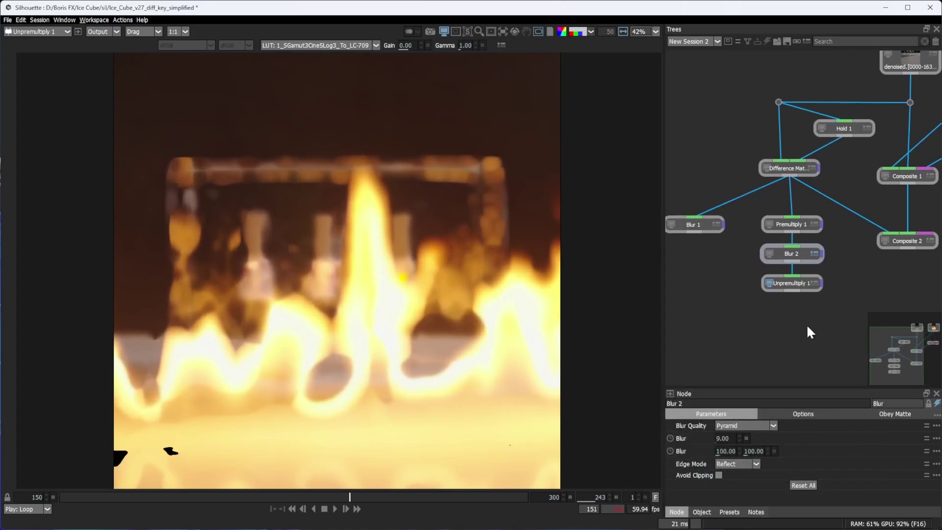
click(671, 224)
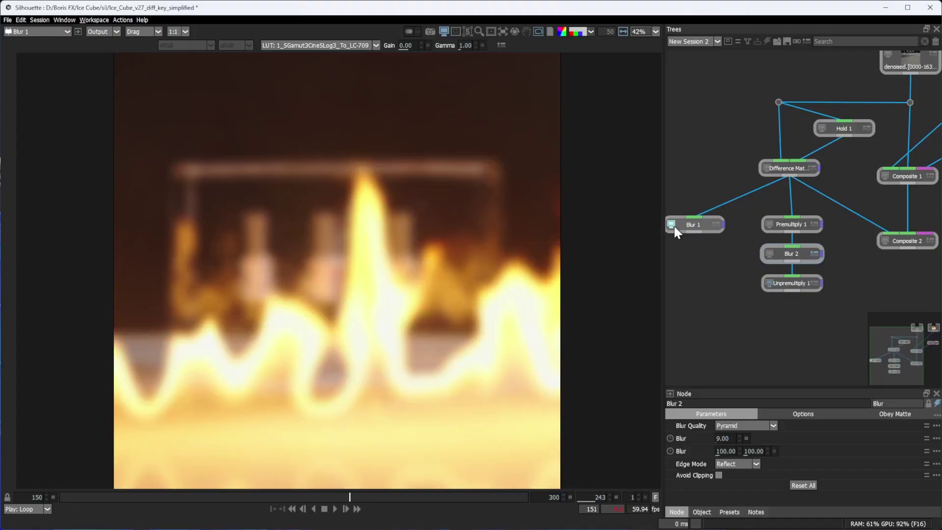
click(768, 284)
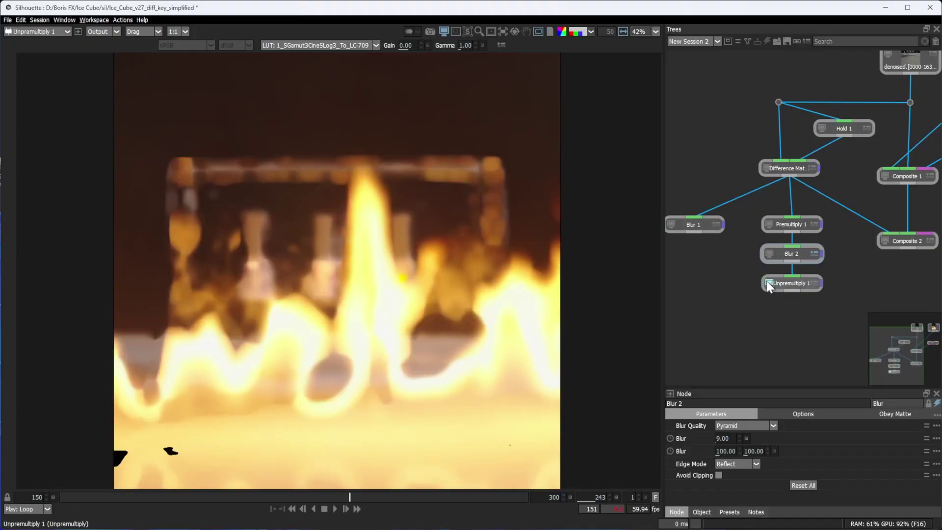
click(672, 226)
click(770, 283)
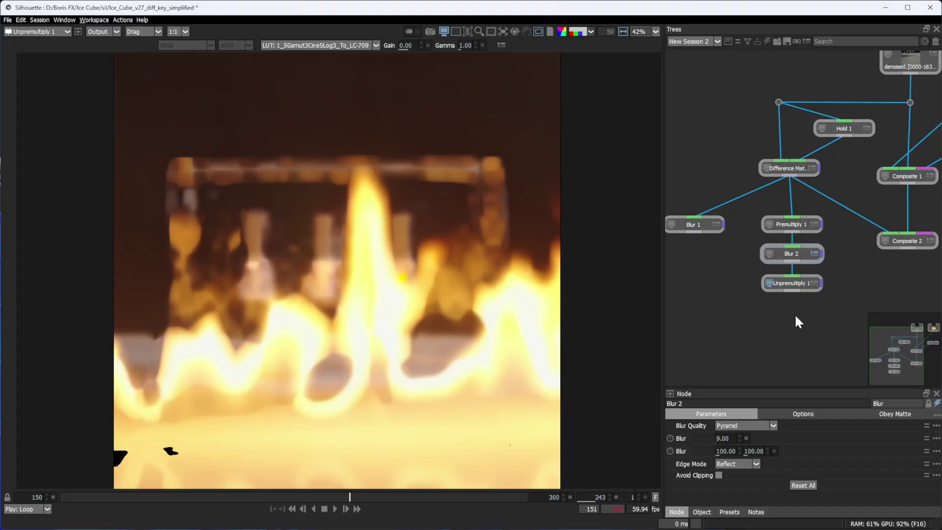
Move the Premultiply, Blur 2 and Unpremultiply chain left of Difference Matte.
drag(701, 258, 767, 248)
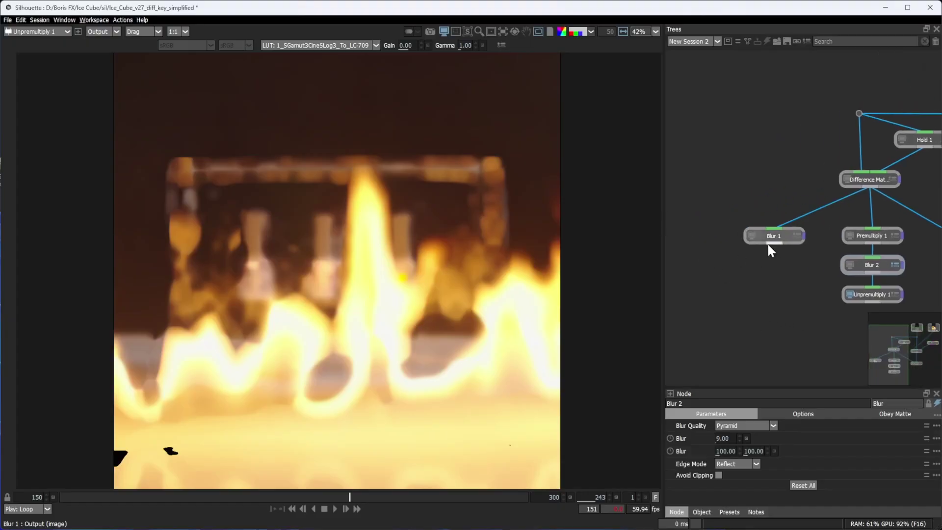
mouse_move(802, 324)
mouse_down()
mouse_move(890, 236)
mouse_move(818, 237)
mouse_up()
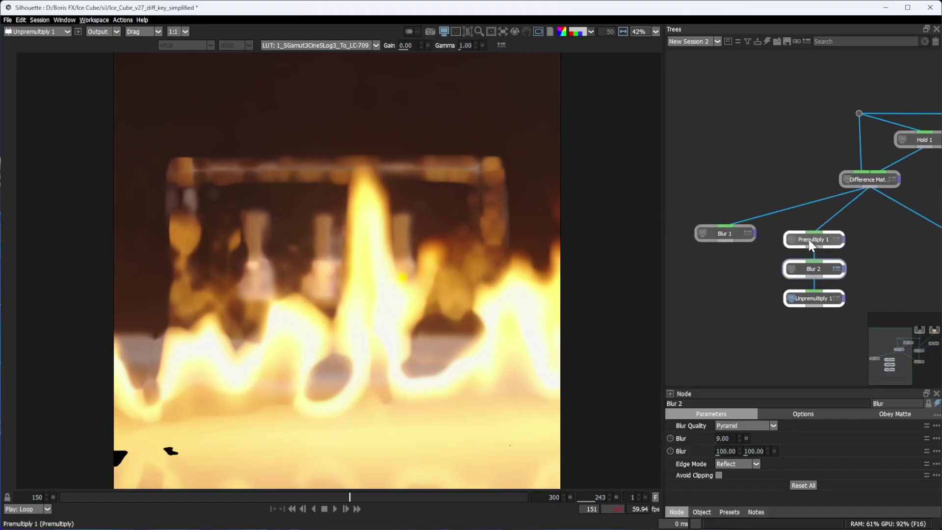
drag(893, 261, 796, 258)
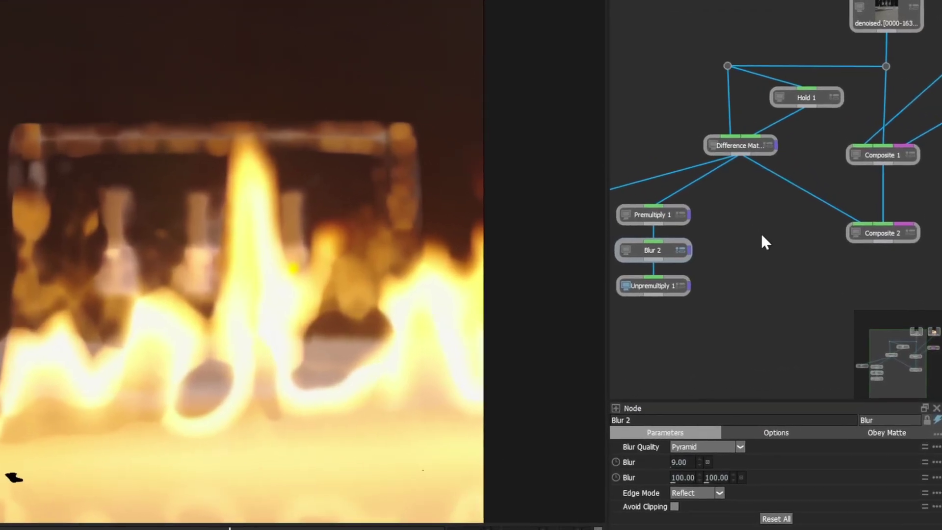
Add a Matte Repair 1 node below Difference Matte.
key(Tab)
text(Matte)
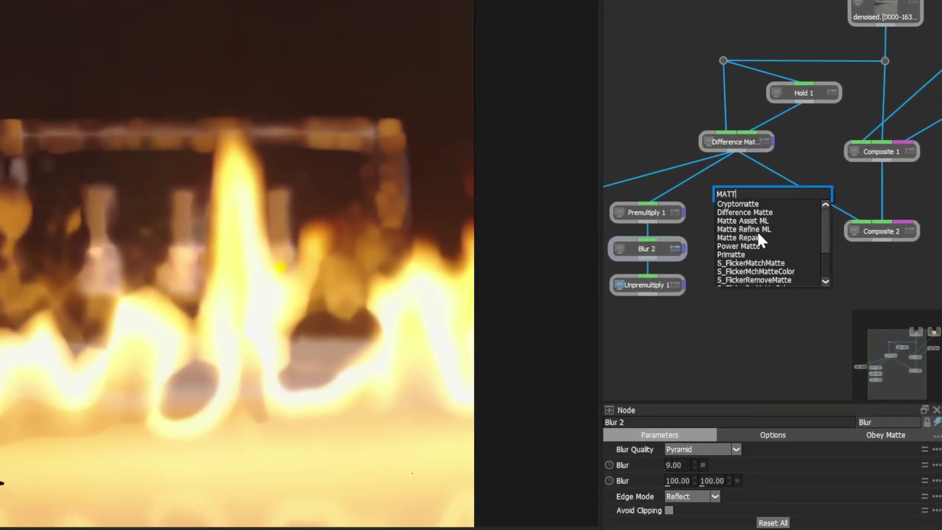
key(Down)
key(Down)
key(Down)
key(Down)
key(Down)
key(Return)
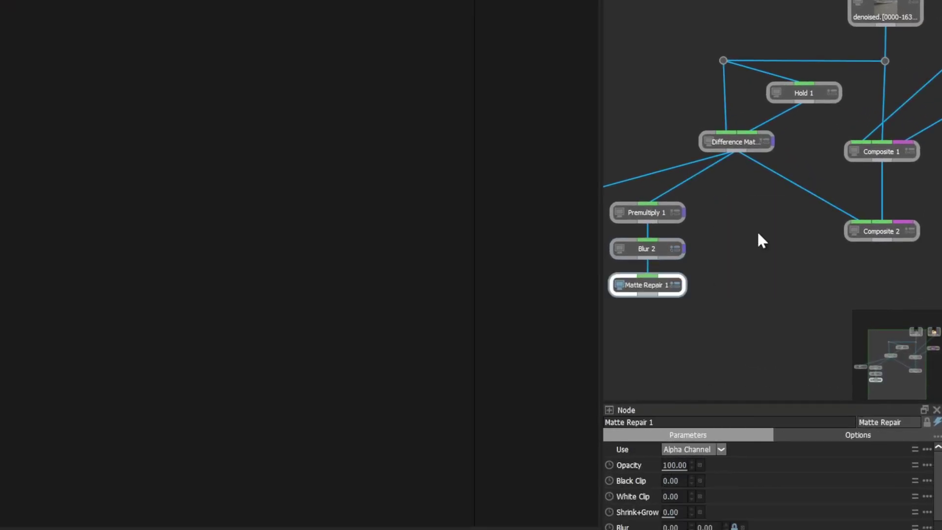
drag(677, 282, 761, 228)
Duplicate it as Matte Repair 2, chain both under Difference Matte, and view the alpha at frame 208.
click(784, 269)
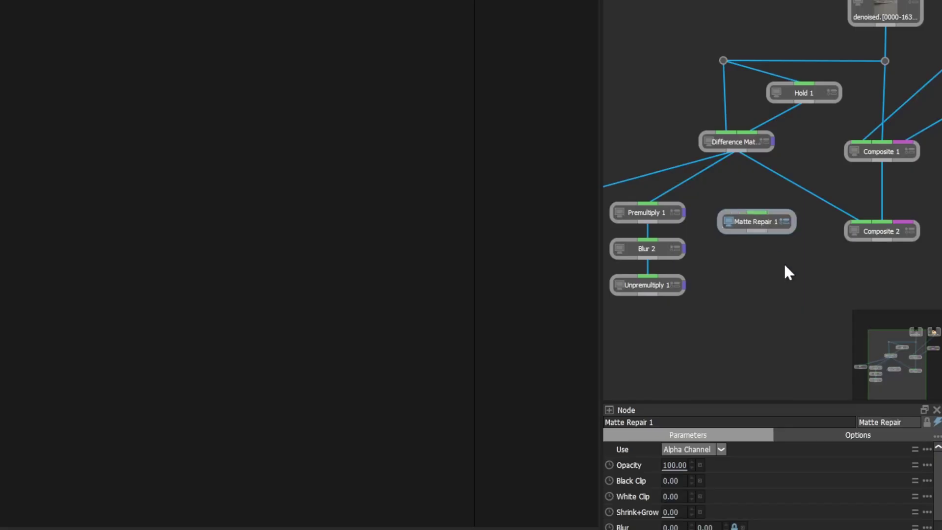
key(ctrl+v)
drag(777, 271, 755, 270)
drag(758, 212, 738, 152)
drag(754, 237, 755, 258)
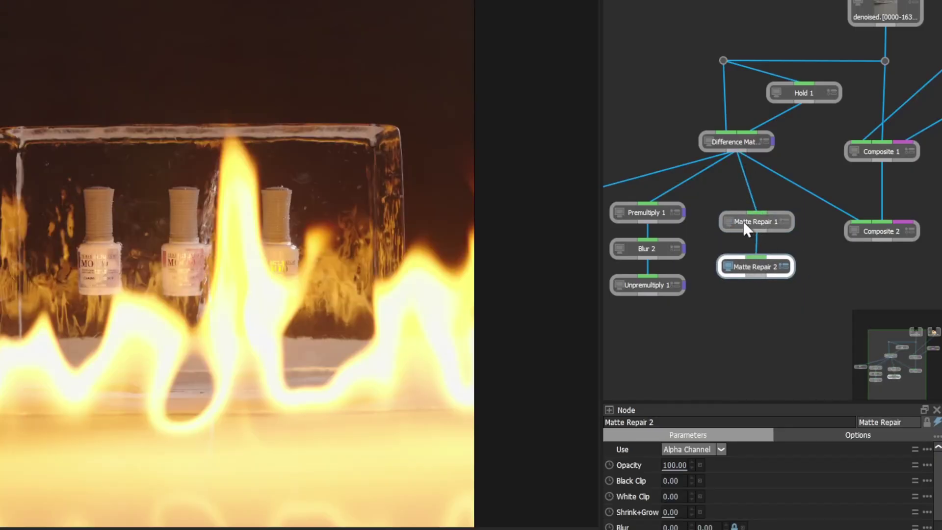
click(756, 221)
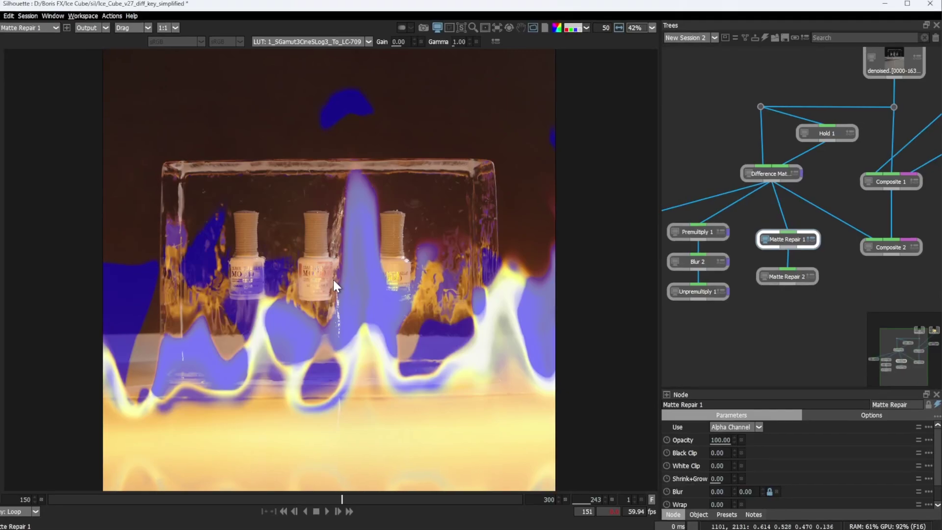
key(a)
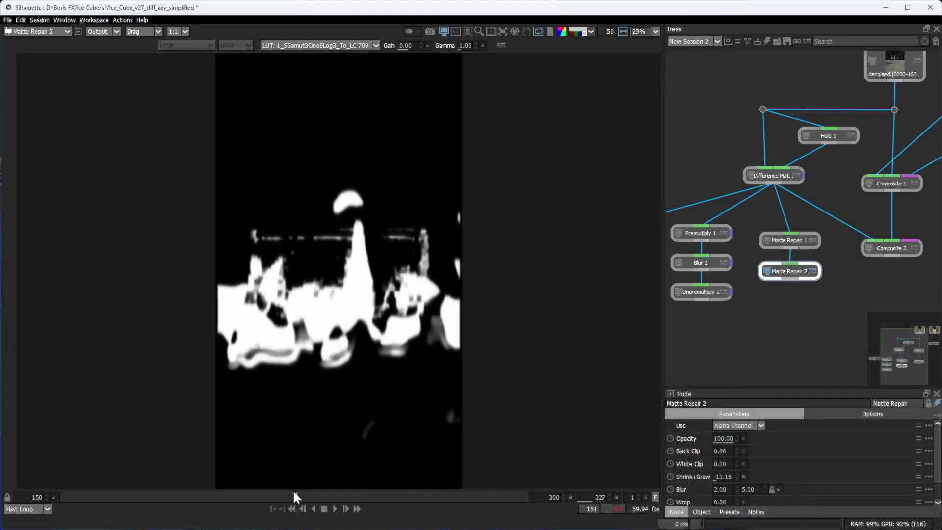
drag(269, 491, 239, 490)
Add Composite 3 below Composite 2, wiring in Composite 2 and another branch, then fit the frame.
key(a)
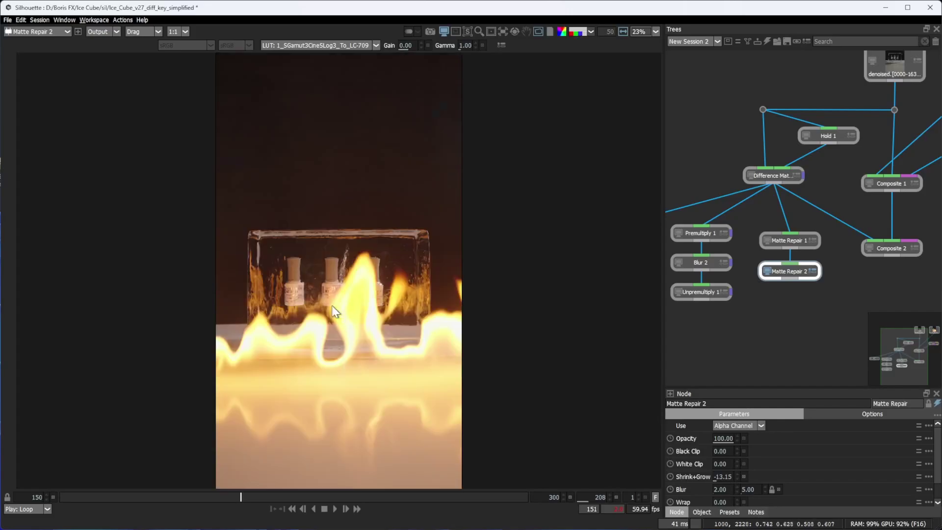
scroll(347, 287, up, 3)
scroll(346, 287, up, 1)
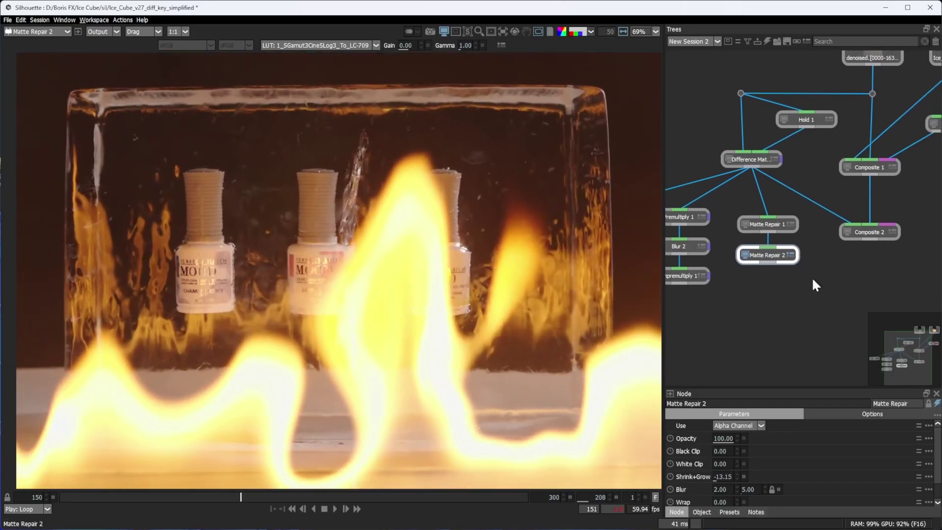
scroll(812, 277, down, 2)
scroll(819, 285, down, 2)
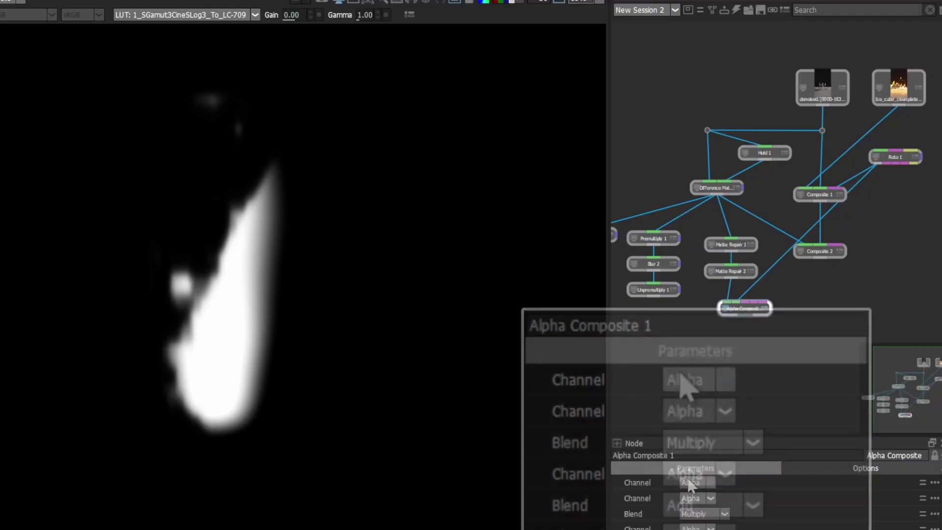
key(Tab)
text(Composite)
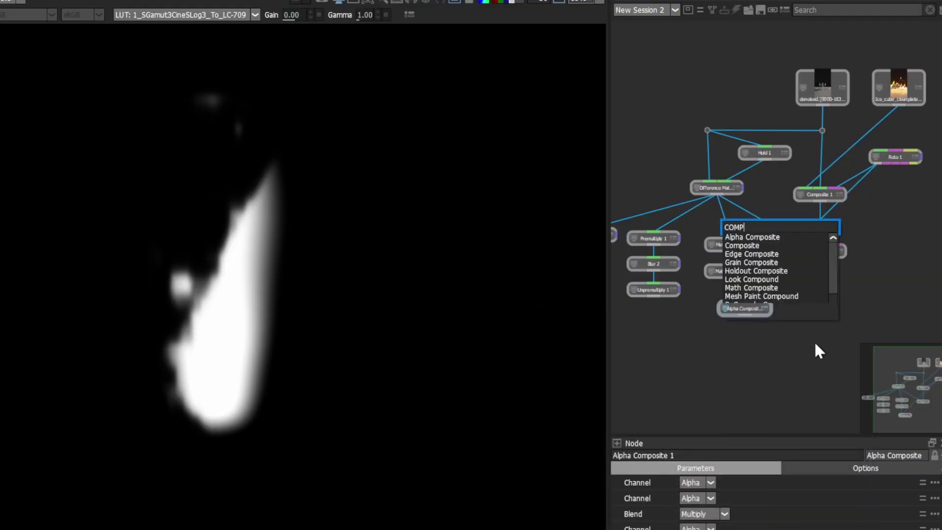
key(Return)
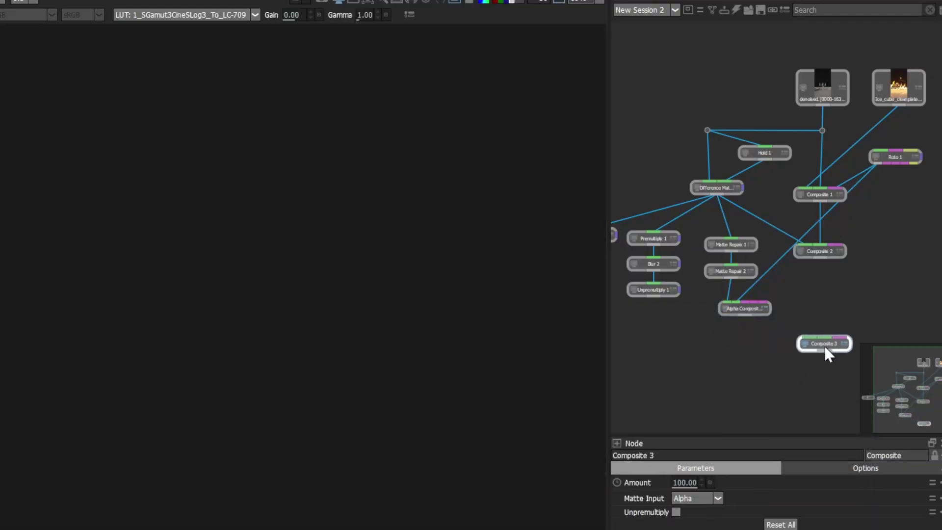
drag(825, 346, 829, 350)
drag(827, 259, 822, 257)
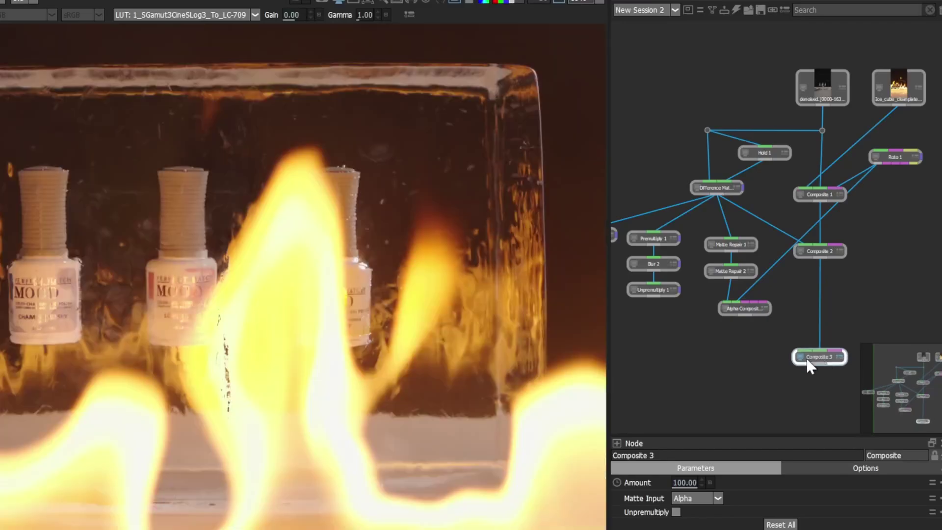
drag(813, 350, 670, 291)
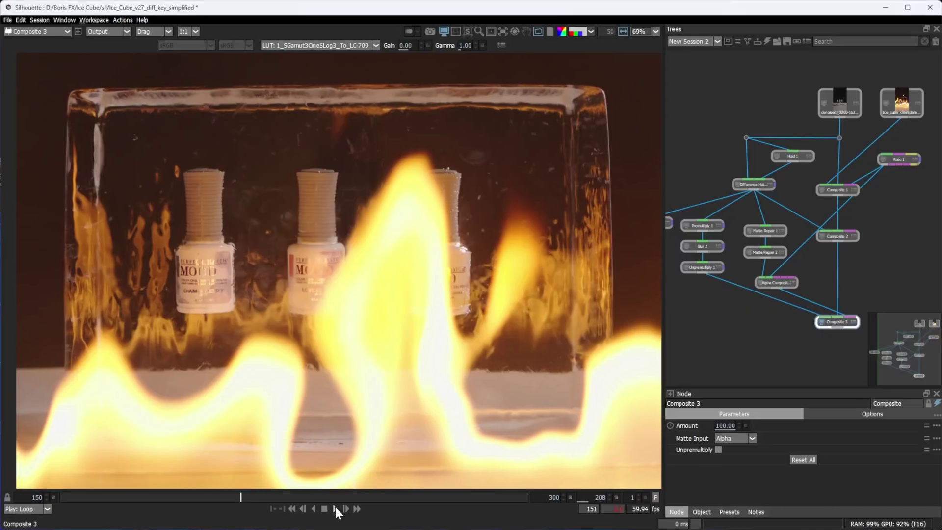
key(f)
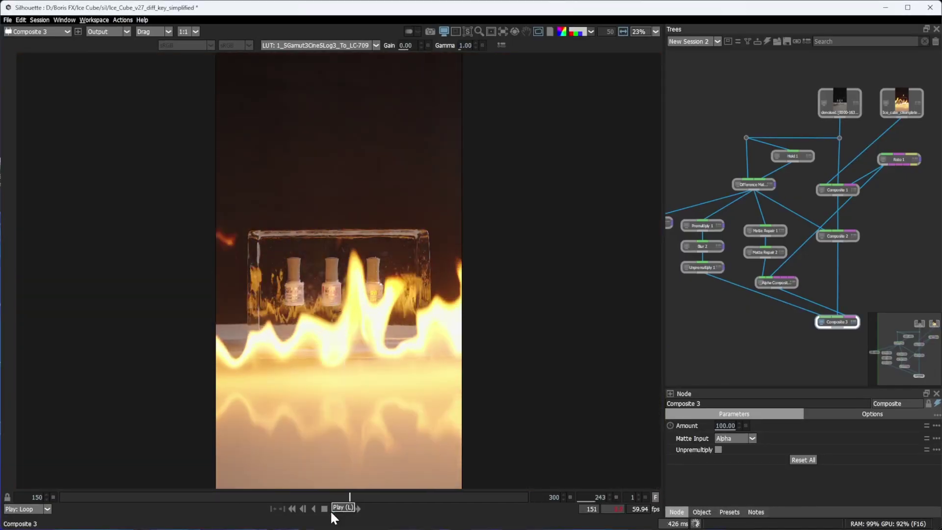